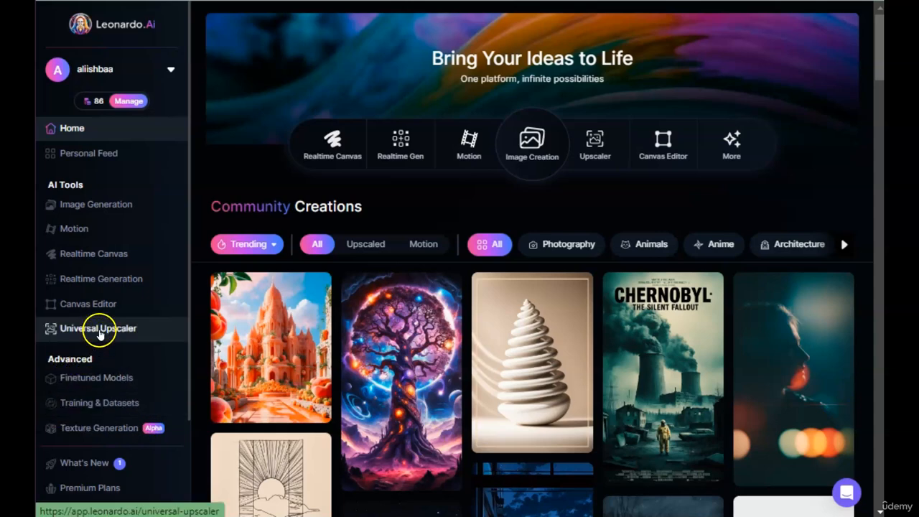
# Step: Open Realtime Canvas and enter the prompt "a beautiful woman sitting on a bike wearing sunglasses"
pyautogui.click(100, 260)
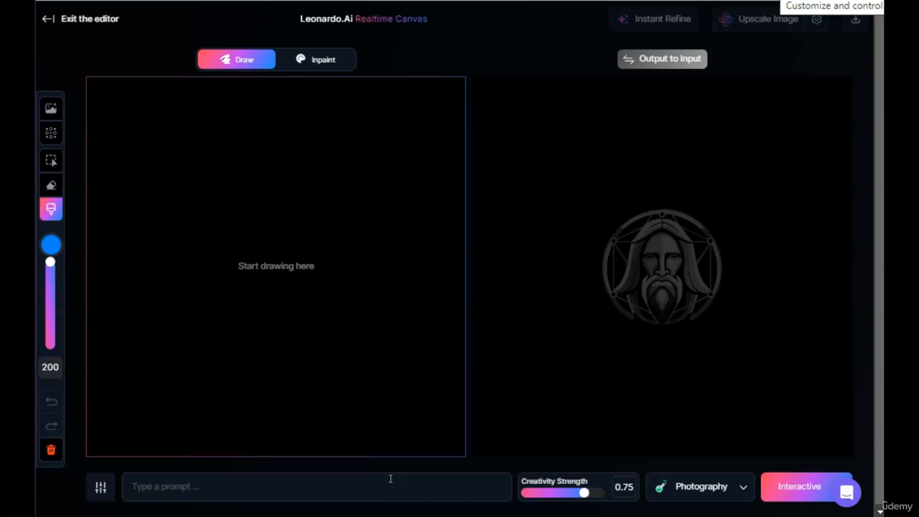
pyautogui.click(390, 478)
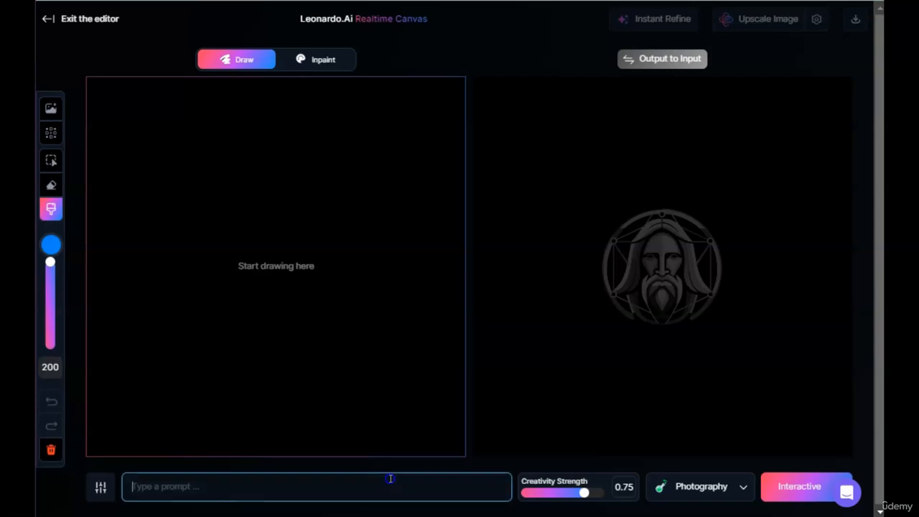
pyautogui.write('a b')
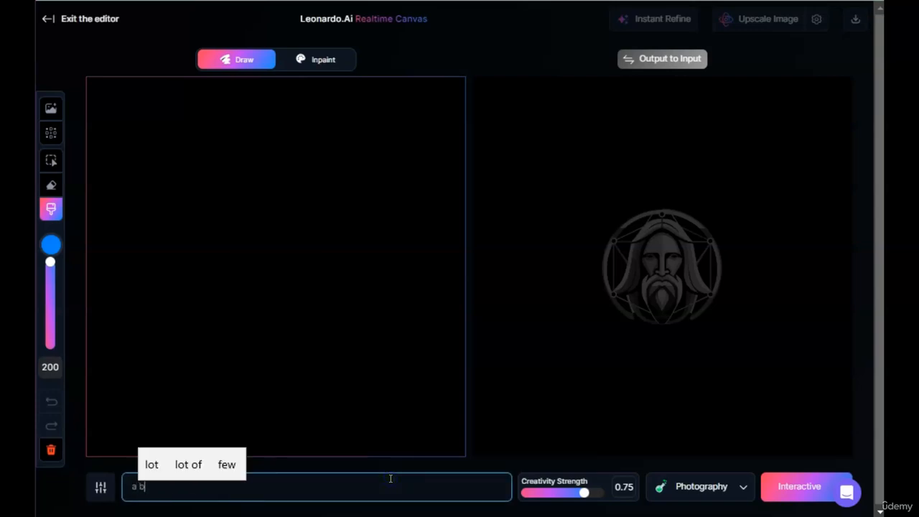
pyautogui.write('eautiful ')
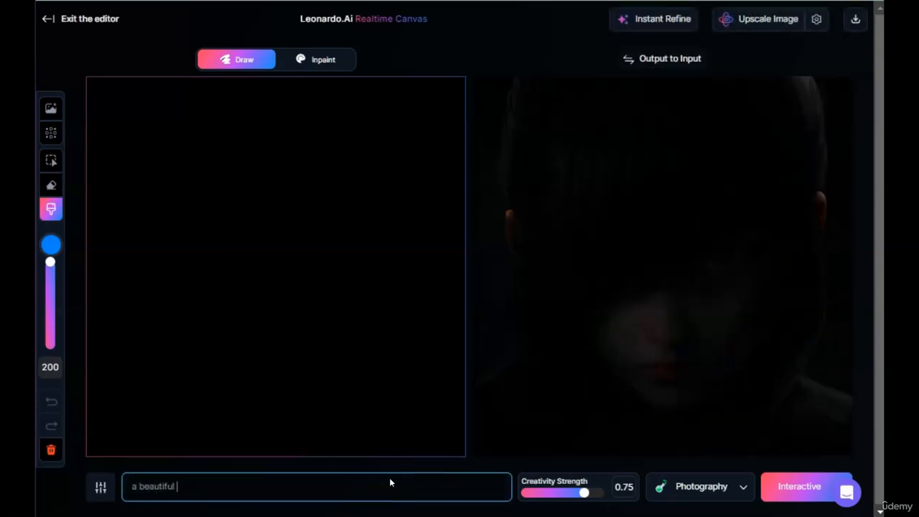
pyautogui.write('woman ')
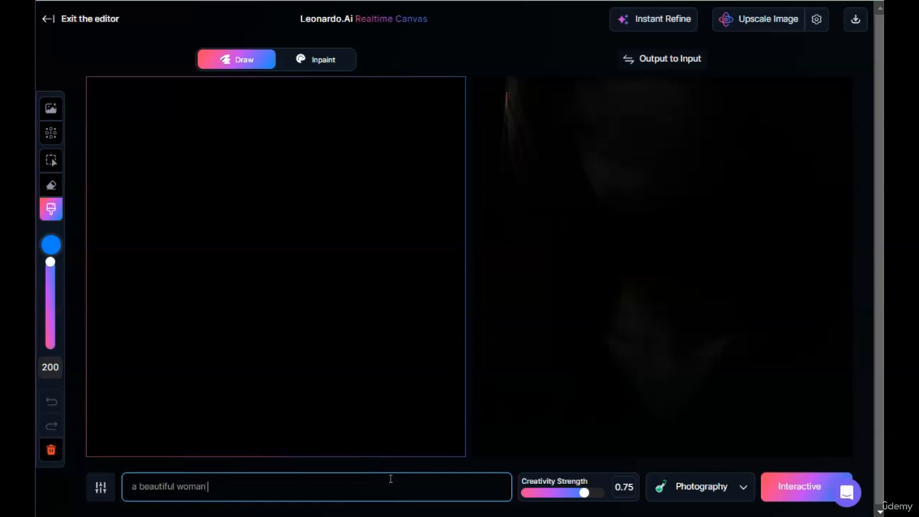
pyautogui.write('sitting')
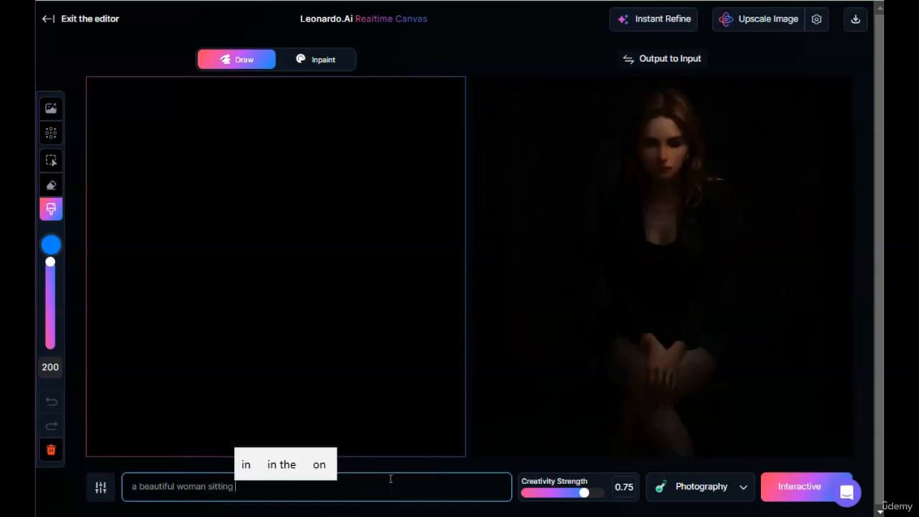
pyautogui.write(' on')
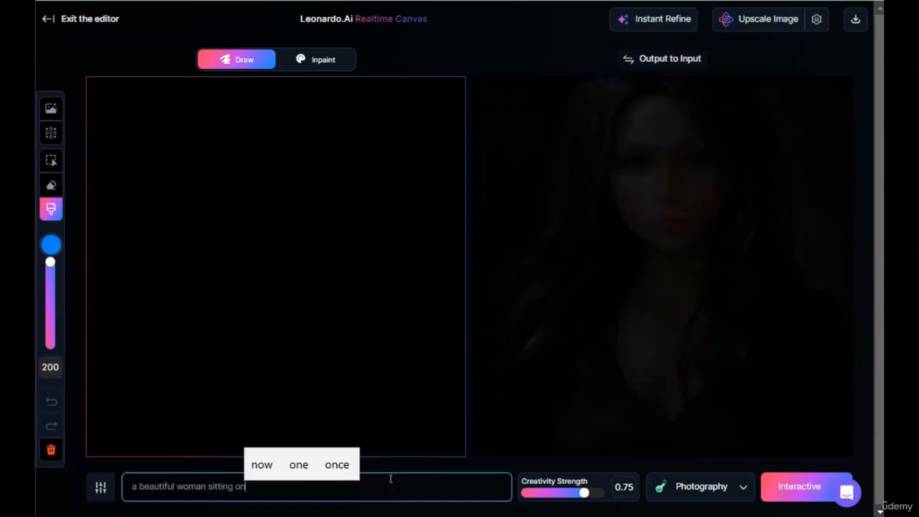
pyautogui.write(' a bike')
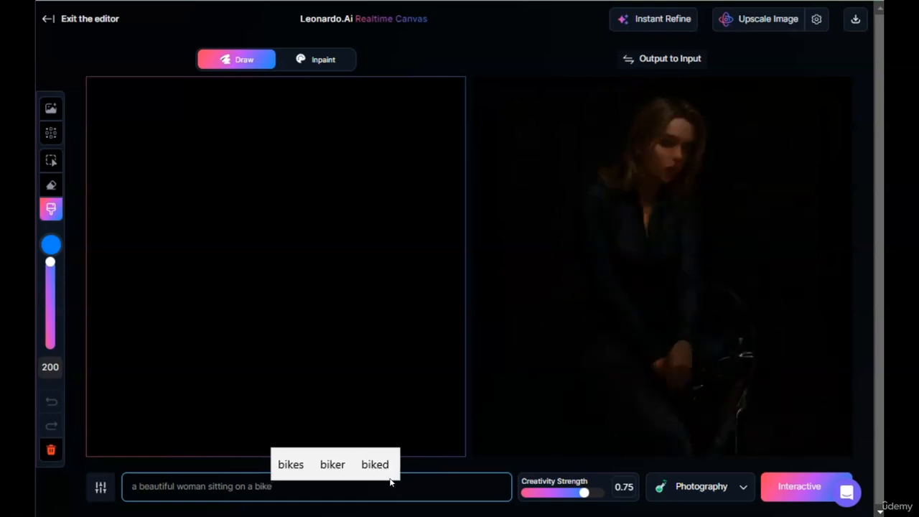
pyautogui.write(' weari')
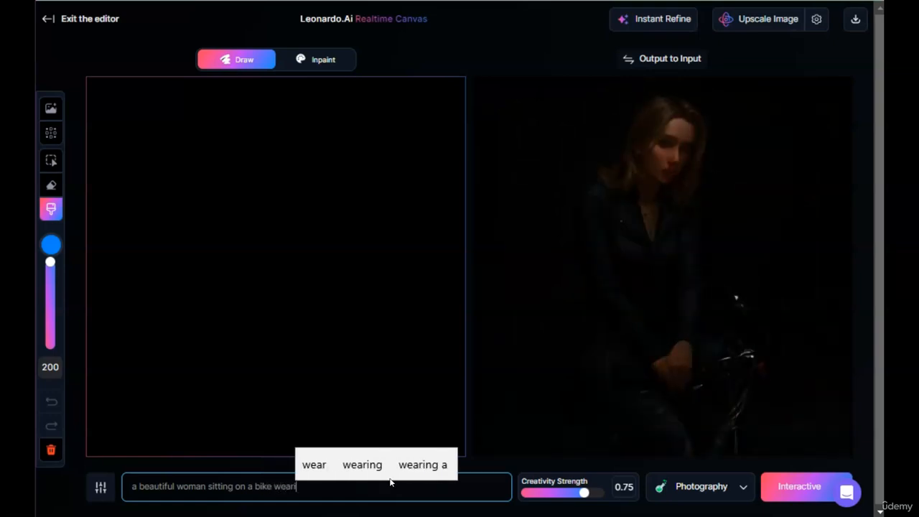
pyautogui.write('ng sung')
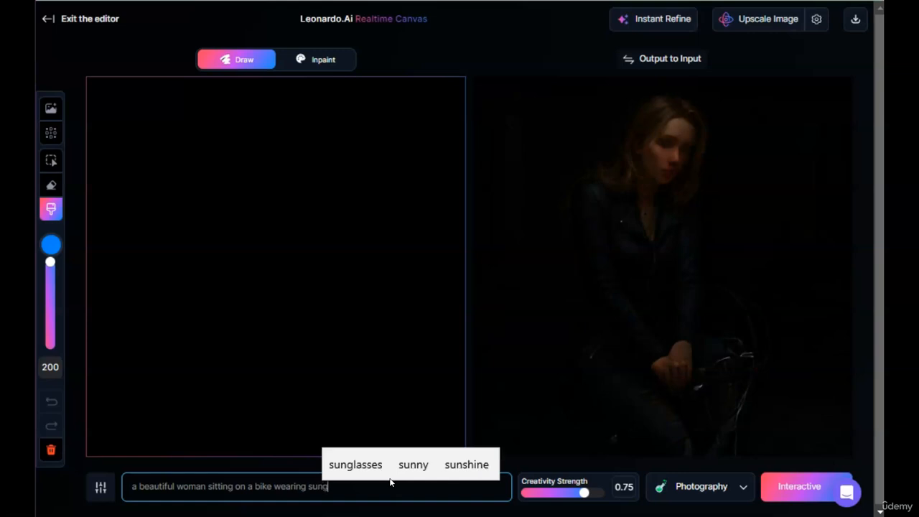
pyautogui.write('lasses')
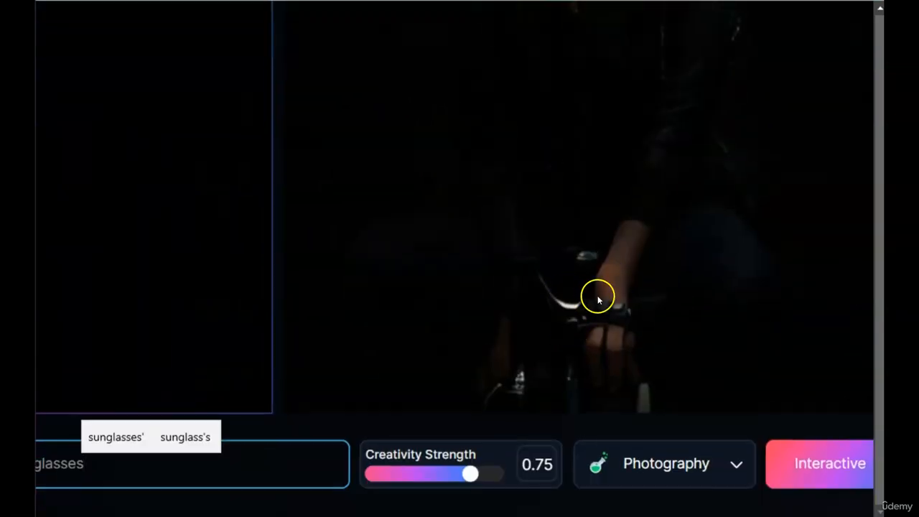
pyautogui.scroll(4, 528, 251)
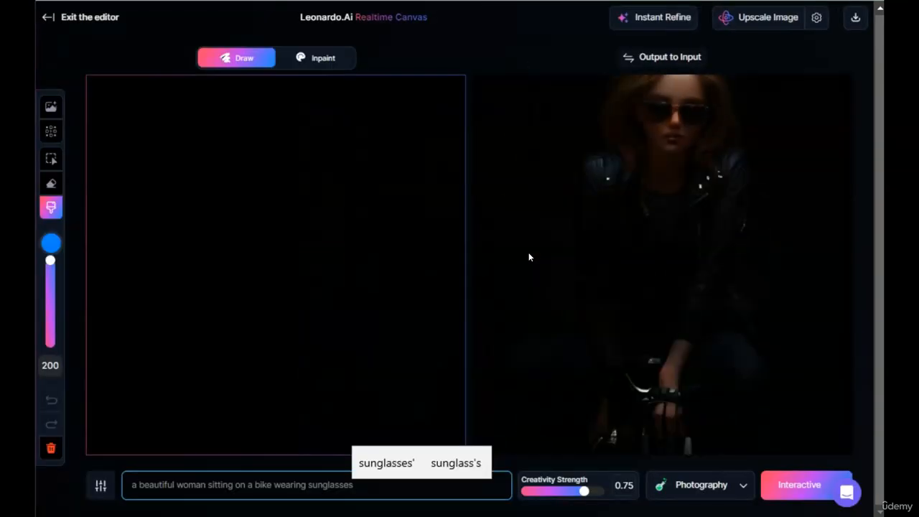
# Step: Remove "wearing sunglasses" from the prompt so it reads "a beautiful woman sitting on a bike"
pyautogui.click(385, 484)
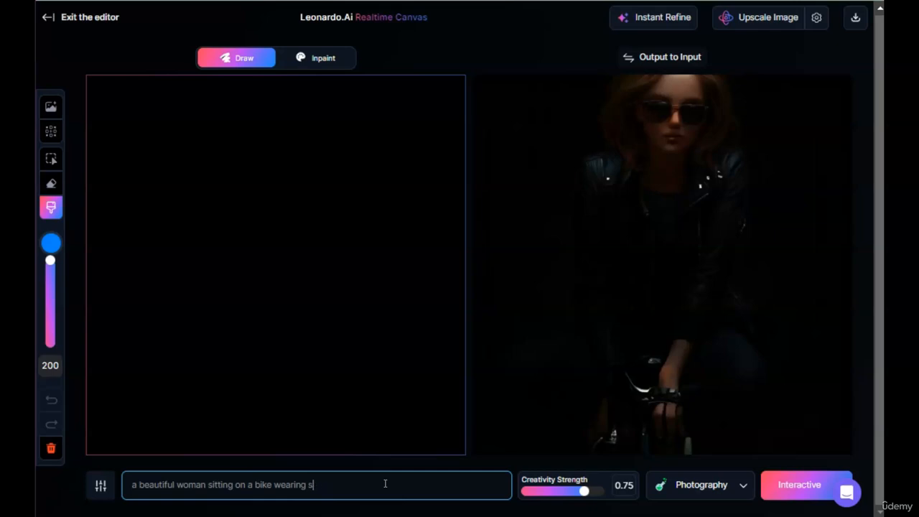
pyautogui.press('BackSpace')
pyautogui.press('BackSpace')
pyautogui.press('BackSpace')
pyautogui.press('BackSpace')
pyautogui.press('BackSpace')
pyautogui.press('BackSpace')
pyautogui.press('BackSpace')
pyautogui.press('BackSpace')
pyautogui.press('BackSpace')
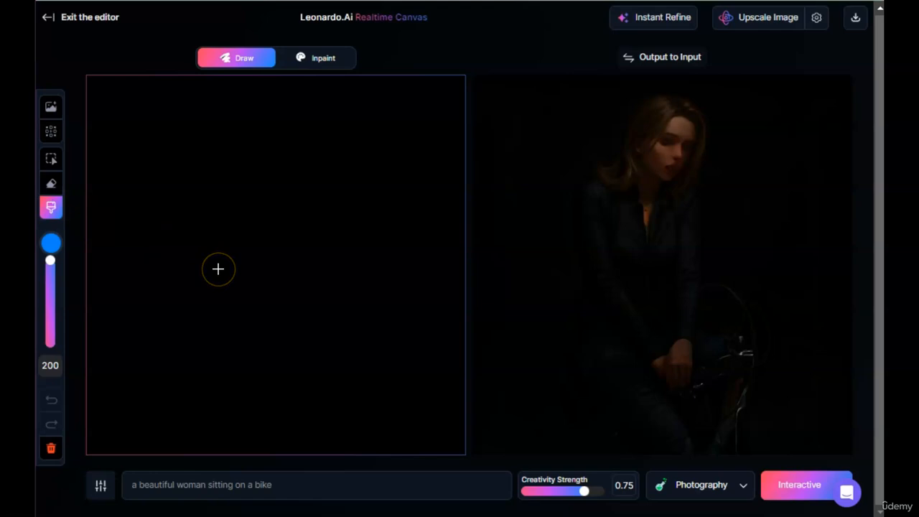
# Step: Paint a blue animal-like figure with a size-200 brush for the head and size 43 for the body, legs, tail and ears
pyautogui.moveTo(233, 184)
pyautogui.mouseDown()
pyautogui.moveTo(213, 196)
pyautogui.moveTo(223, 198)
pyautogui.mouseUp()
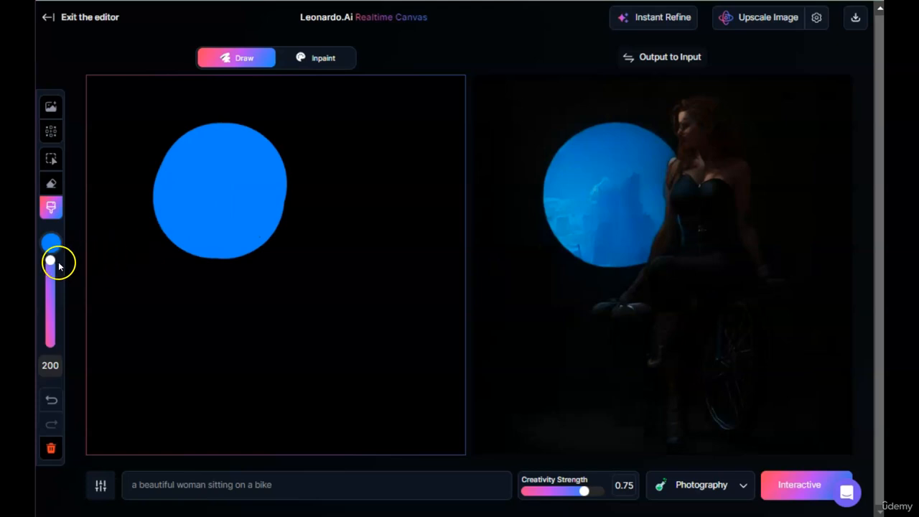
pyautogui.moveTo(58, 263); pyautogui.dragTo(51, 331)
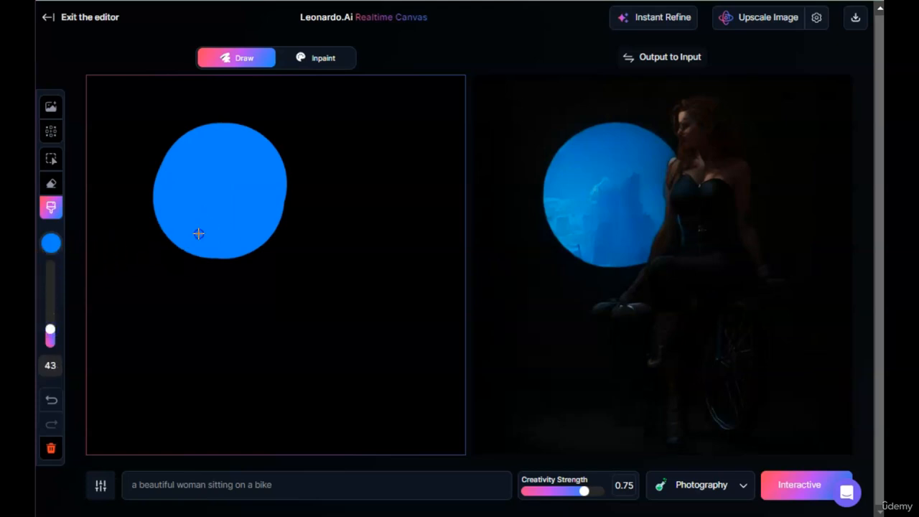
pyautogui.moveTo(173, 244)
pyautogui.mouseDown()
pyautogui.moveTo(149, 303)
pyautogui.moveTo(169, 336)
pyautogui.moveTo(270, 326)
pyautogui.moveTo(243, 215)
pyautogui.moveTo(269, 254)
pyautogui.moveTo(393, 218)
pyautogui.moveTo(368, 356)
pyautogui.moveTo(382, 216)
pyautogui.moveTo(496, 205)
pyautogui.mouseUp()
pyautogui.moveTo(237, 352); pyautogui.dragTo(222, 420)
pyautogui.moveTo(311, 364); pyautogui.dragTo(311, 402)
pyautogui.moveTo(362, 353); pyautogui.dragTo(393, 415)
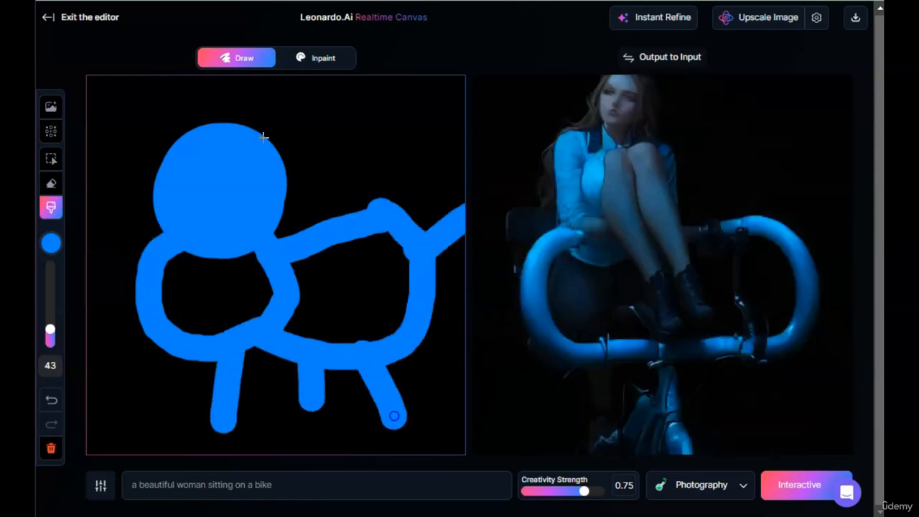
pyautogui.moveTo(264, 136); pyautogui.dragTo(284, 114)
pyautogui.moveTo(168, 151); pyautogui.dragTo(146, 127)
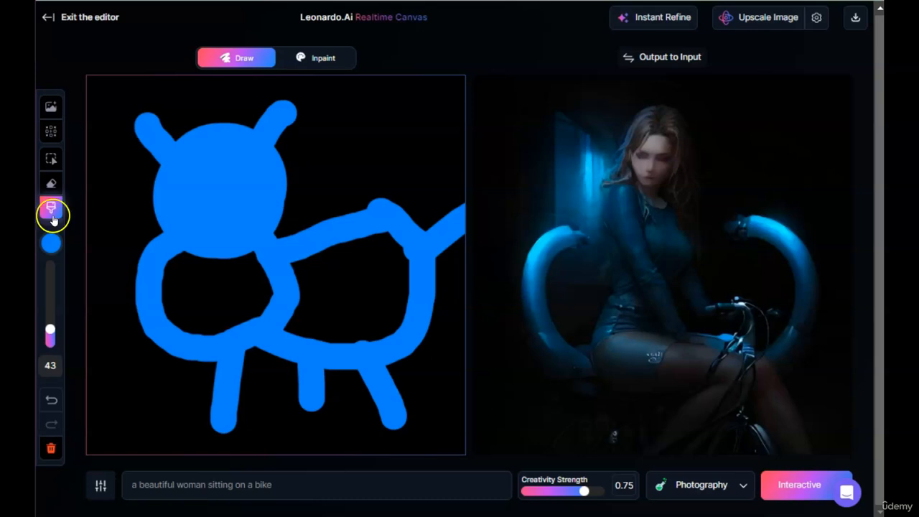
# Step: Clear the canvas and, with brush size 1, outline a sun with five rays in the canvas's upper-left corner
pyautogui.click(53, 451)
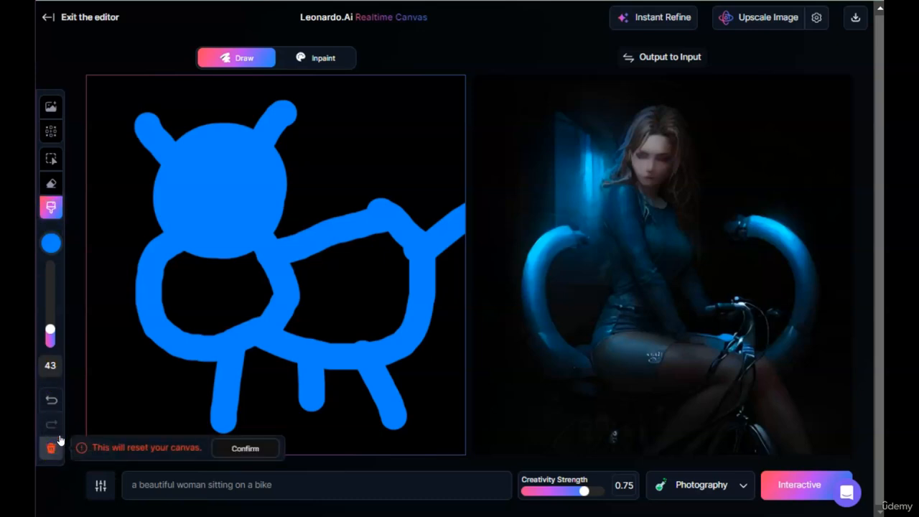
pyautogui.click(237, 448)
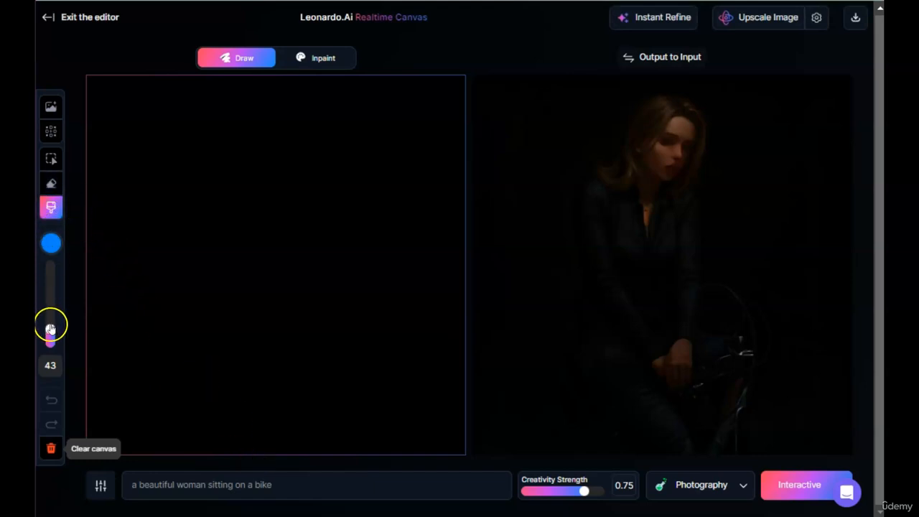
pyautogui.moveTo(50, 332); pyautogui.dragTo(53, 351)
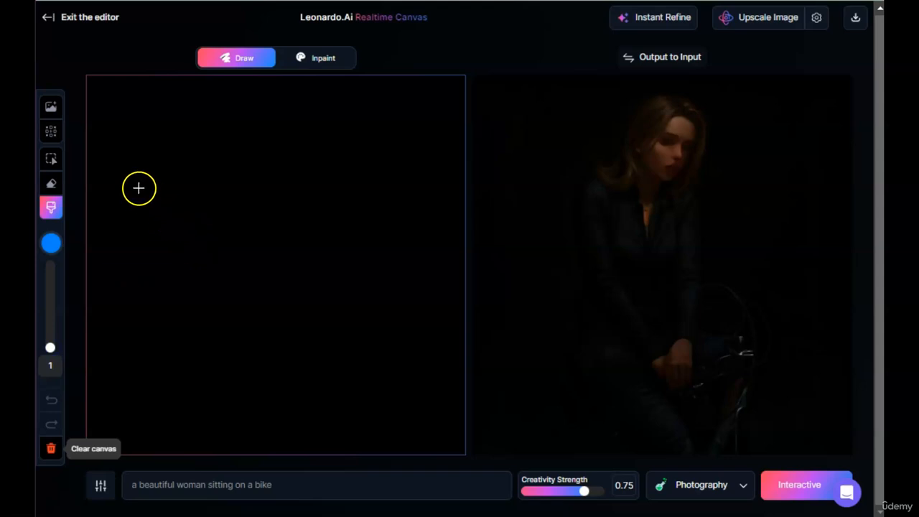
pyautogui.moveTo(87, 169)
pyautogui.mouseDown()
pyautogui.moveTo(126, 173)
pyautogui.moveTo(186, 141)
pyautogui.moveTo(196, 78)
pyautogui.mouseUp()
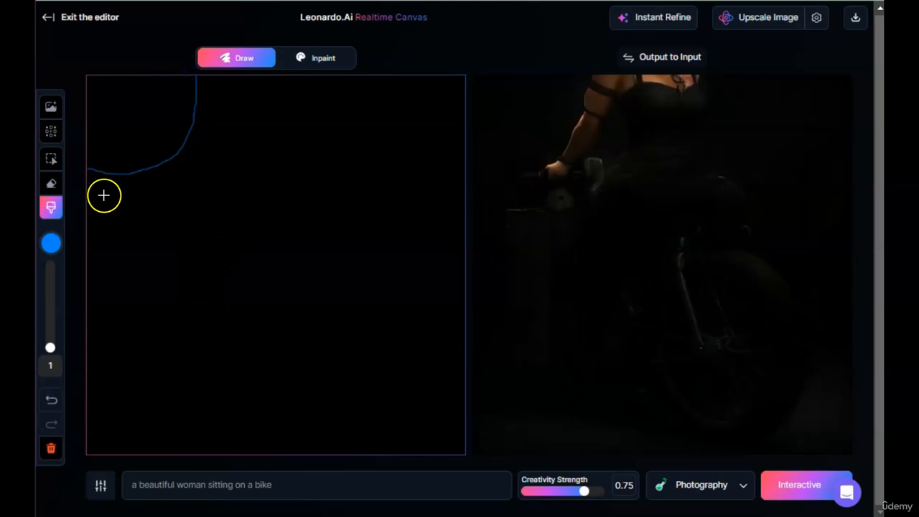
pyautogui.moveTo(104, 195)
pyautogui.mouseDown()
pyautogui.moveTo(103, 212)
pyautogui.moveTo(149, 214)
pyautogui.mouseUp()
pyautogui.moveTo(150, 177); pyautogui.dragTo(218, 195)
pyautogui.moveTo(198, 145); pyautogui.dragTo(261, 154)
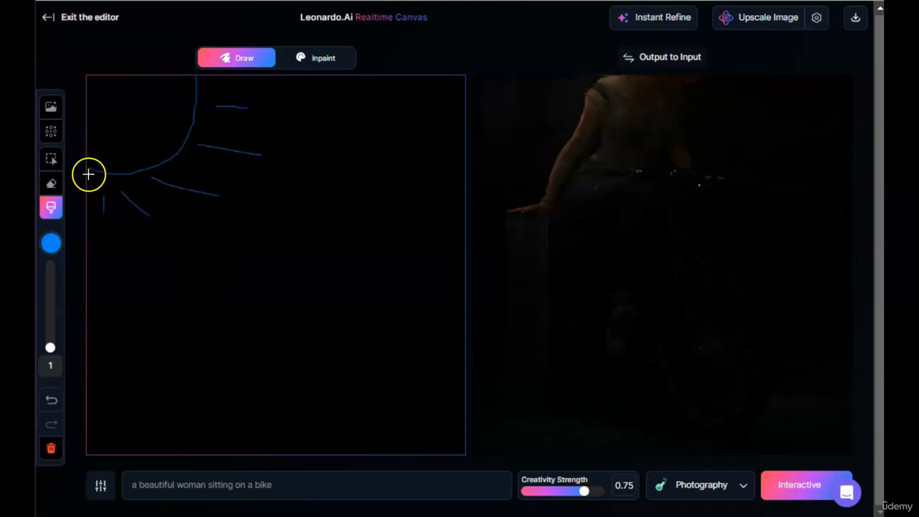
# Step: Try filling the sun with blue using brush size 200, and undo the fill
pyautogui.moveTo(51, 347); pyautogui.dragTo(51, 260)
pyautogui.moveTo(111, 107)
pyautogui.mouseDown()
pyautogui.moveTo(119, 108)
pyautogui.moveTo(110, 116)
pyautogui.moveTo(133, 109)
pyautogui.moveTo(139, 93)
pyautogui.mouseUp()
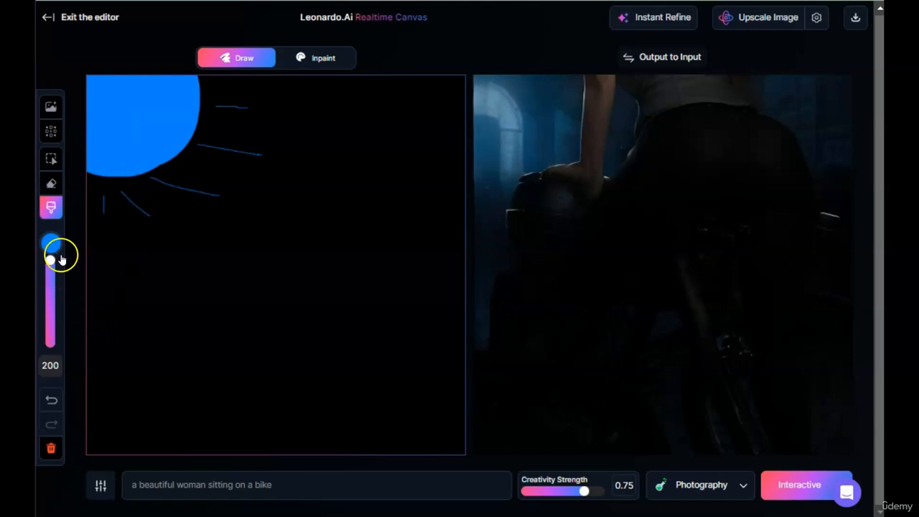
pyautogui.click(49, 405)
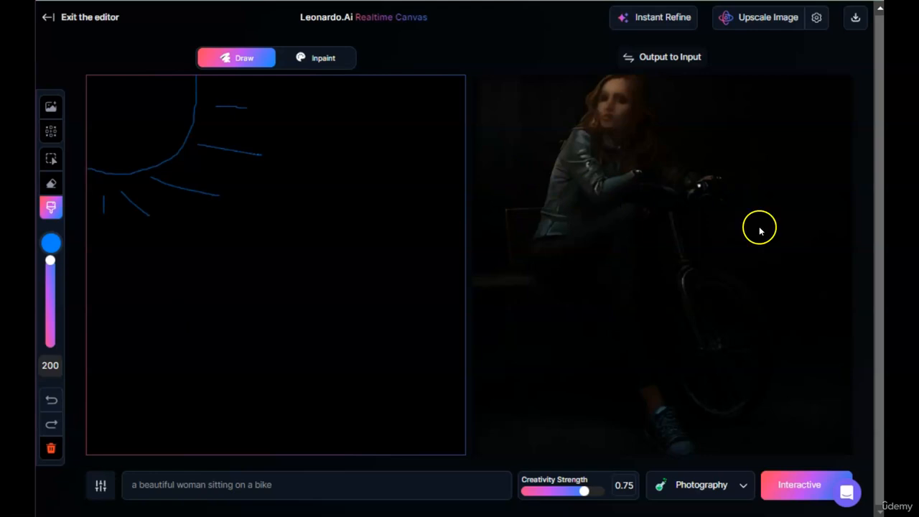
# Step: Replace the whole prompt with "a beautiful lake and mountains"
pyautogui.moveTo(323, 481); pyautogui.dragTo(117, 471)
pyautogui.press('BackSpace')
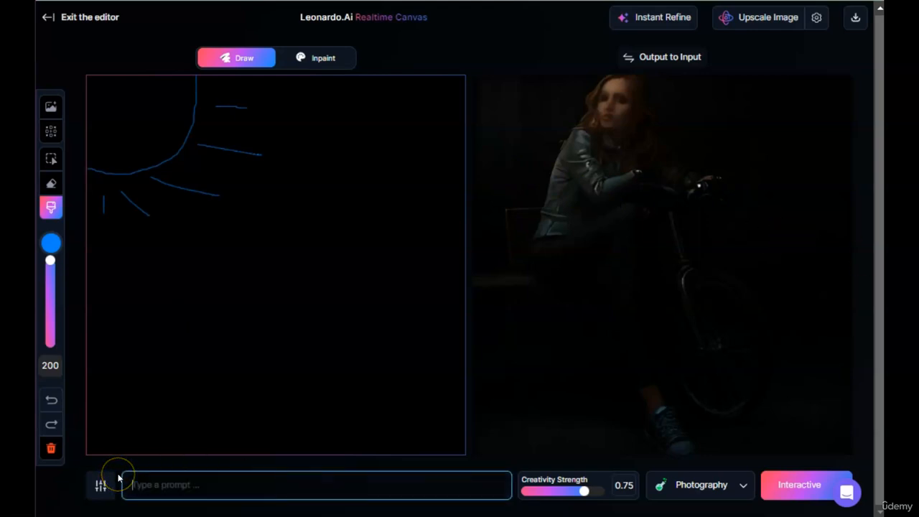
pyautogui.write('a be')
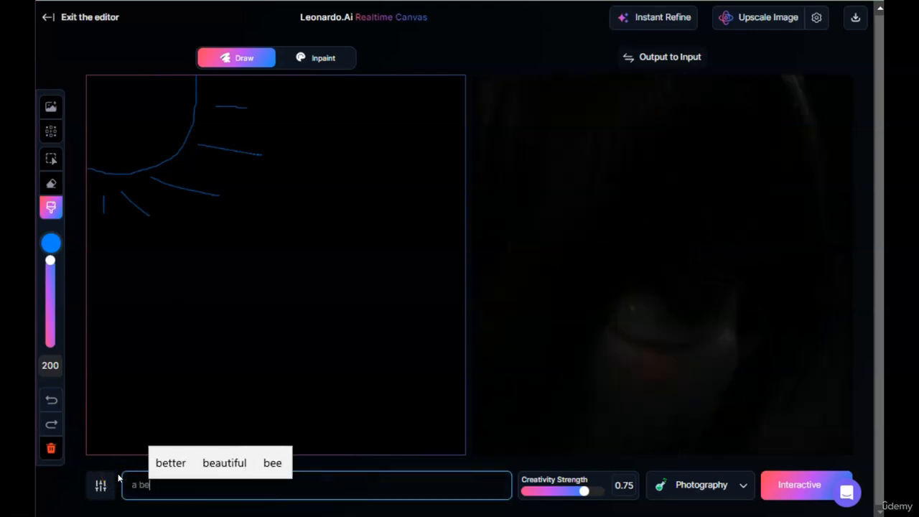
pyautogui.write('autiful')
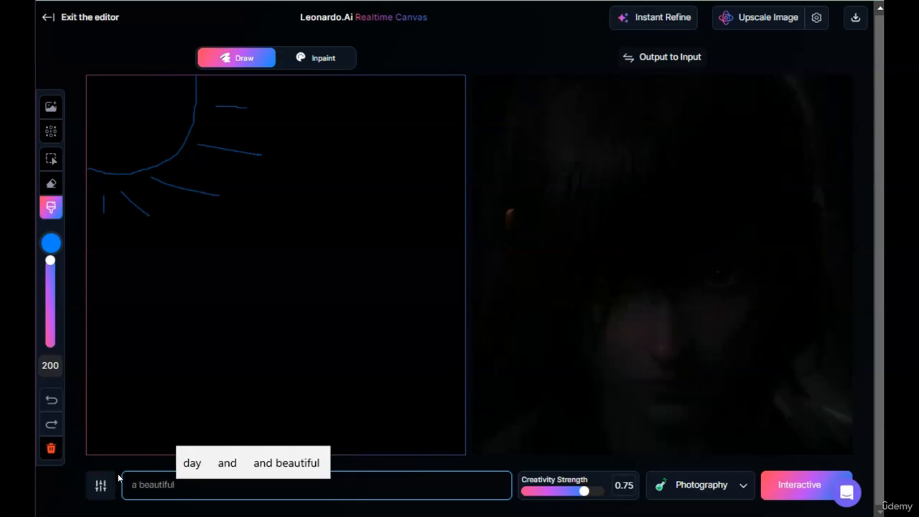
pyautogui.write(' lake')
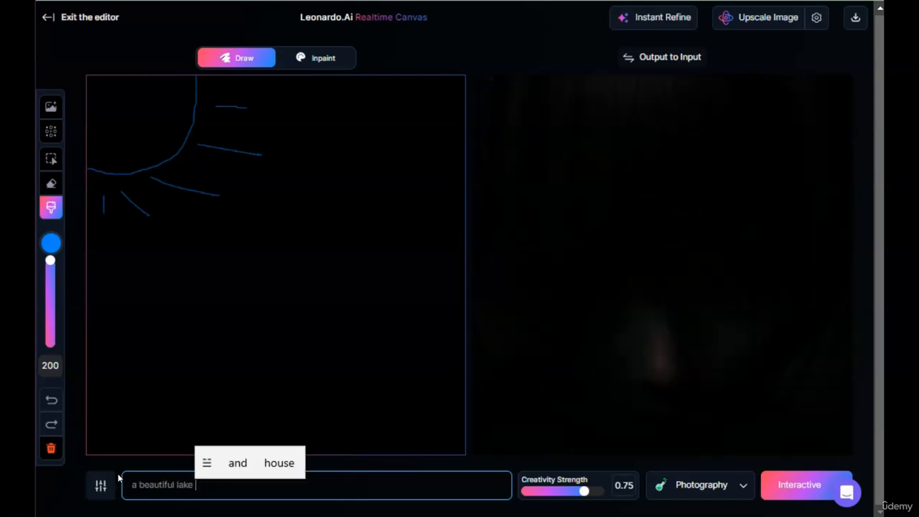
pyautogui.write(' and ')
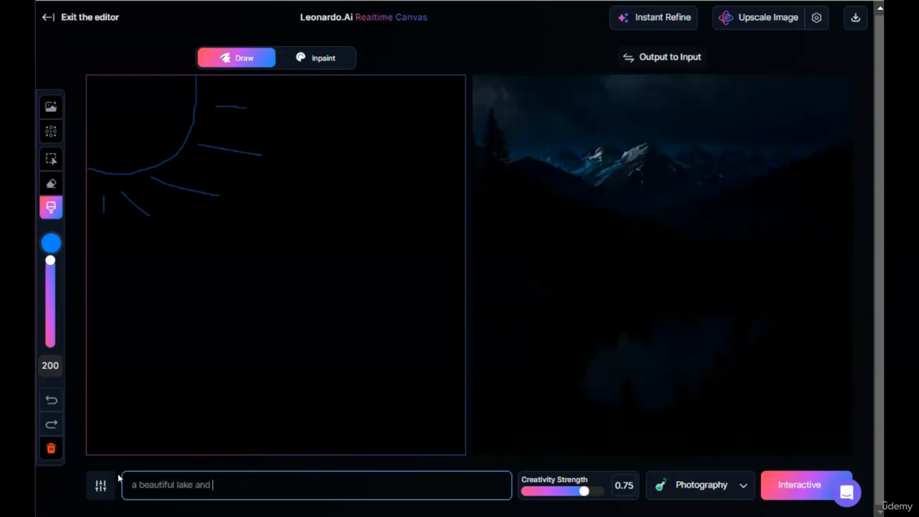
pyautogui.write('mountains')
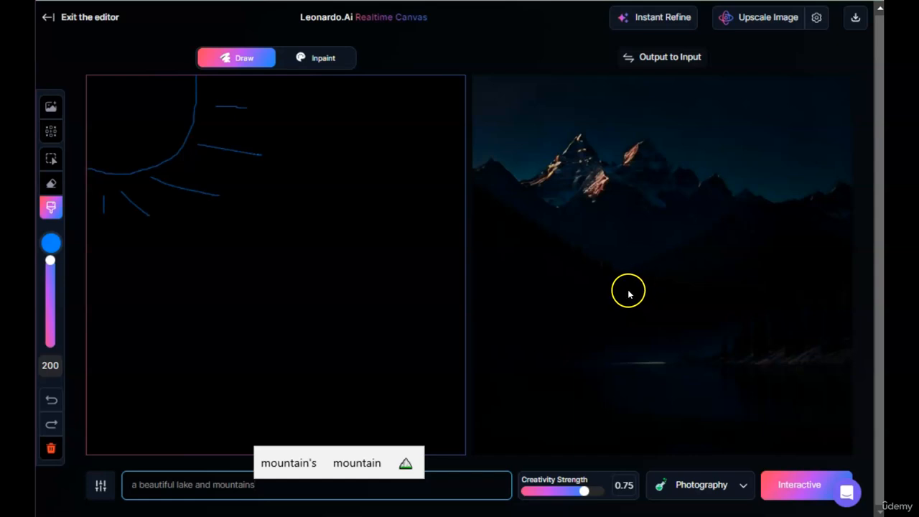
# Step: Undo the sun's rays and outline until the drawing canvas is empty
pyautogui.click(56, 394)
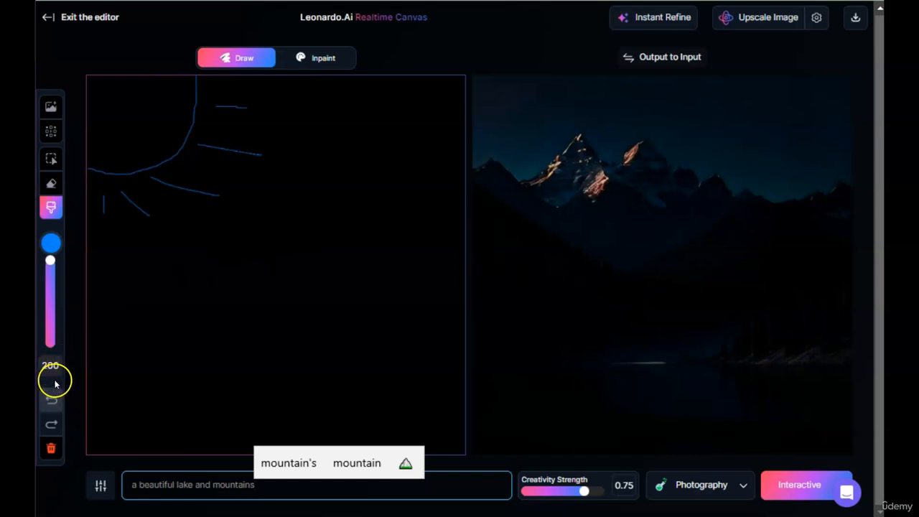
pyautogui.click(55, 402)
pyautogui.click(54, 402)
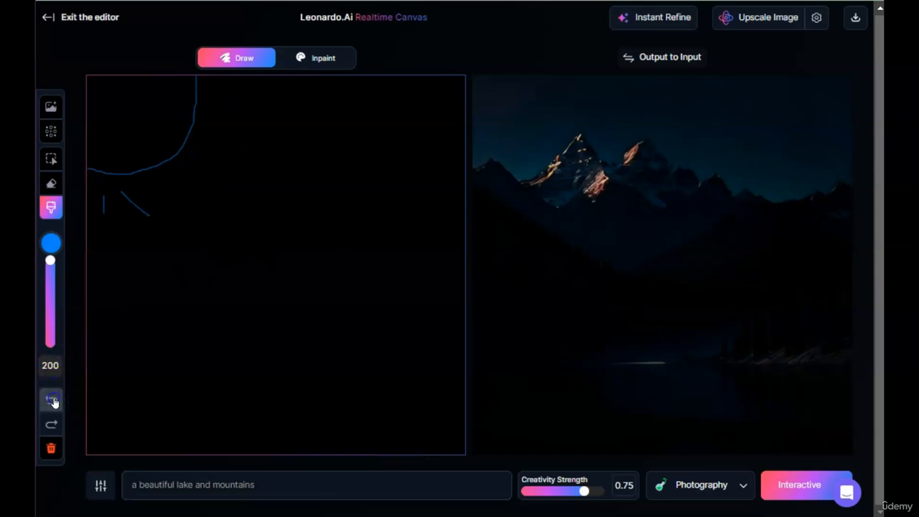
pyautogui.click(54, 402)
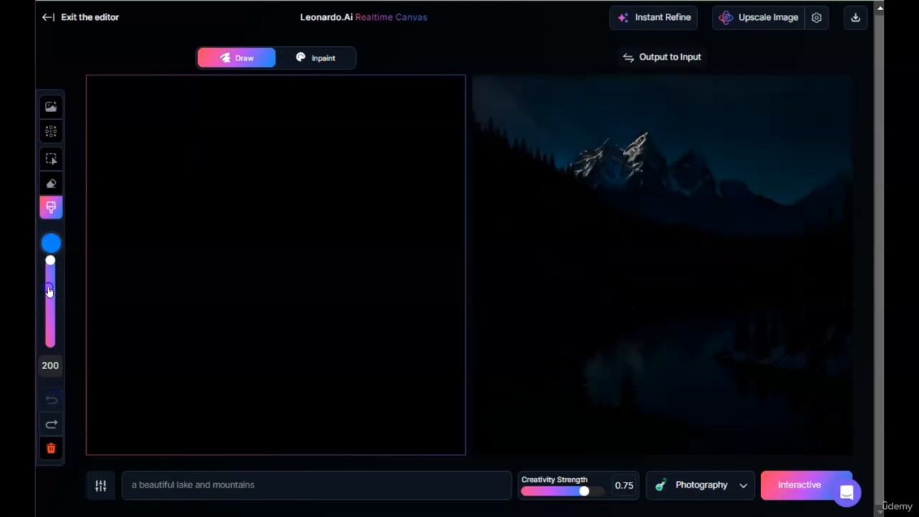
# Step: Paint a solid blue patch in the drawing canvas's upper-left corner with brush size 154
pyautogui.moveTo(50, 260); pyautogui.dragTo(49, 279)
pyautogui.click(105, 121)
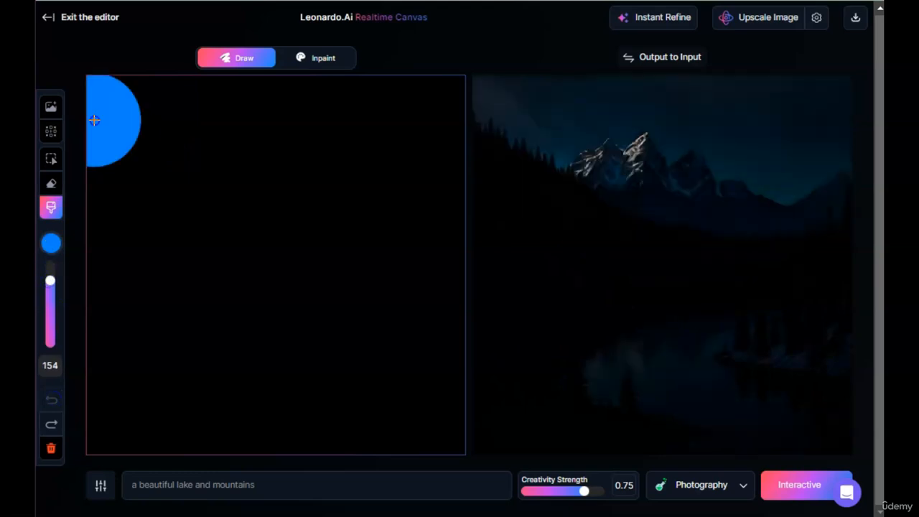
pyautogui.moveTo(107, 121)
pyautogui.mouseDown()
pyautogui.moveTo(137, 107)
pyautogui.moveTo(119, 100)
pyautogui.moveTo(101, 115)
pyautogui.moveTo(101, 130)
pyautogui.moveTo(139, 112)
pyautogui.mouseUp()
# Step: Try drawing a blue house outline with a pointed roof below the blue patch, using brush size 39
pyautogui.click(50, 278)
pyautogui.moveTo(50, 278); pyautogui.dragTo(50, 318)
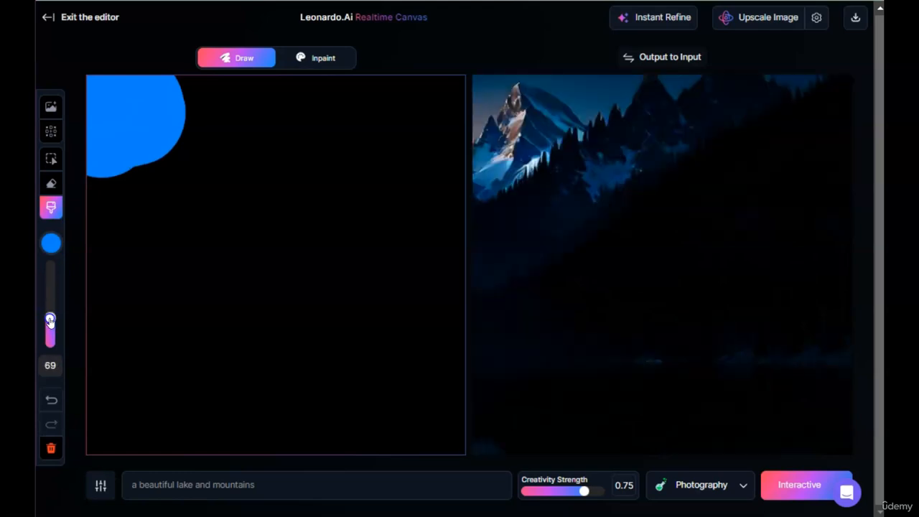
pyautogui.moveTo(229, 215); pyautogui.dragTo(205, 304)
pyautogui.moveTo(232, 213); pyautogui.dragTo(291, 289)
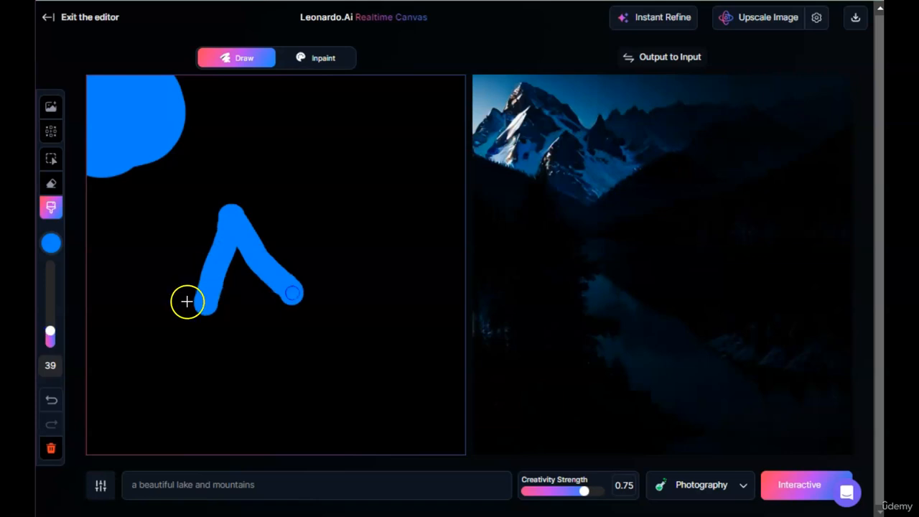
pyautogui.moveTo(201, 305)
pyautogui.mouseDown()
pyautogui.moveTo(288, 301)
pyautogui.moveTo(215, 423)
pyautogui.moveTo(227, 430)
pyautogui.moveTo(310, 414)
pyautogui.moveTo(290, 300)
pyautogui.mouseUp()
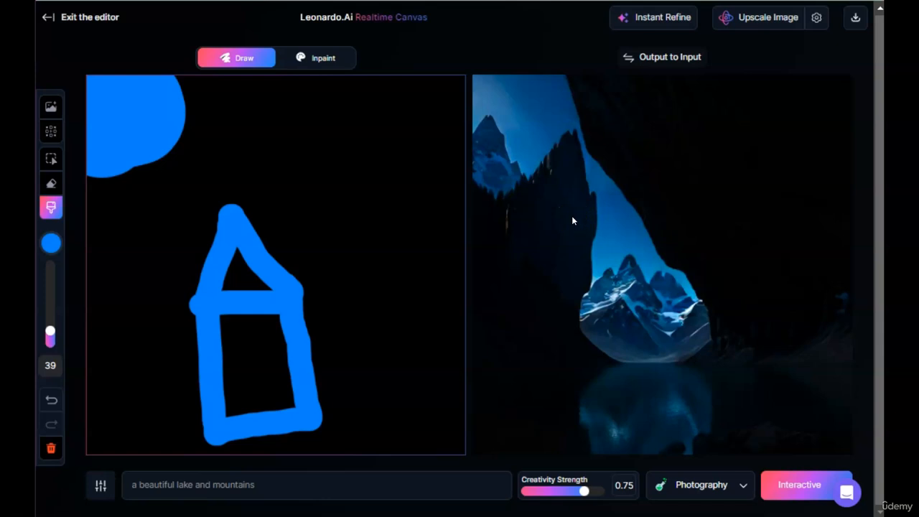
# Step: Select the house strokes and undo the drawing until only the blue corner patch remains
pyautogui.click(52, 164)
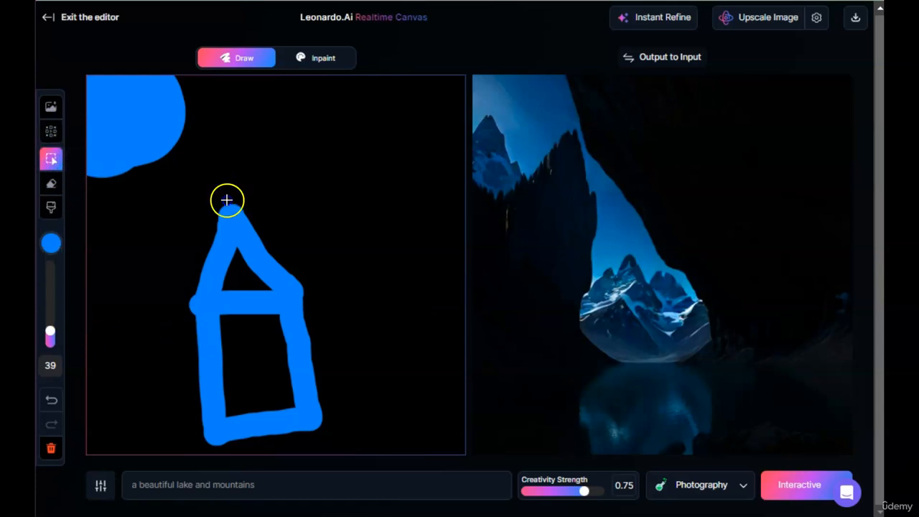
pyautogui.moveTo(235, 187)
pyautogui.mouseDown()
pyautogui.moveTo(330, 312)
pyautogui.moveTo(455, 419)
pyautogui.mouseUp()
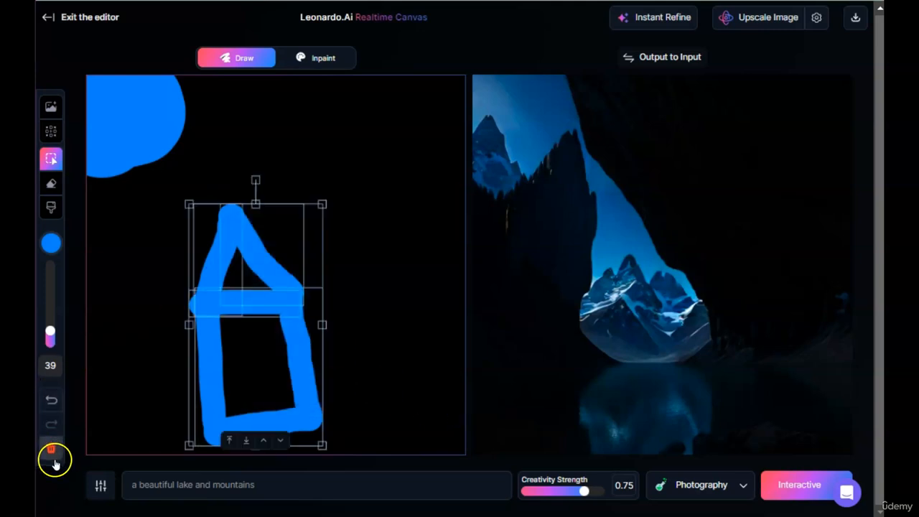
pyautogui.click(50, 400)
pyautogui.click(51, 400)
pyautogui.click(50, 400)
pyautogui.click(50, 400)
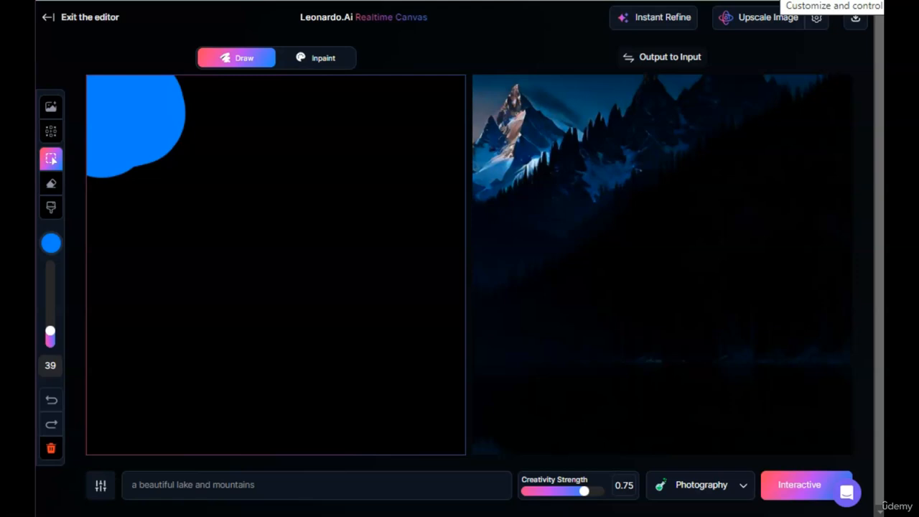
# Step: Send the output image to the drawing canvas, and try Creativity Strength at 0.3 before raising it to 0.9
pyautogui.click(663, 58)
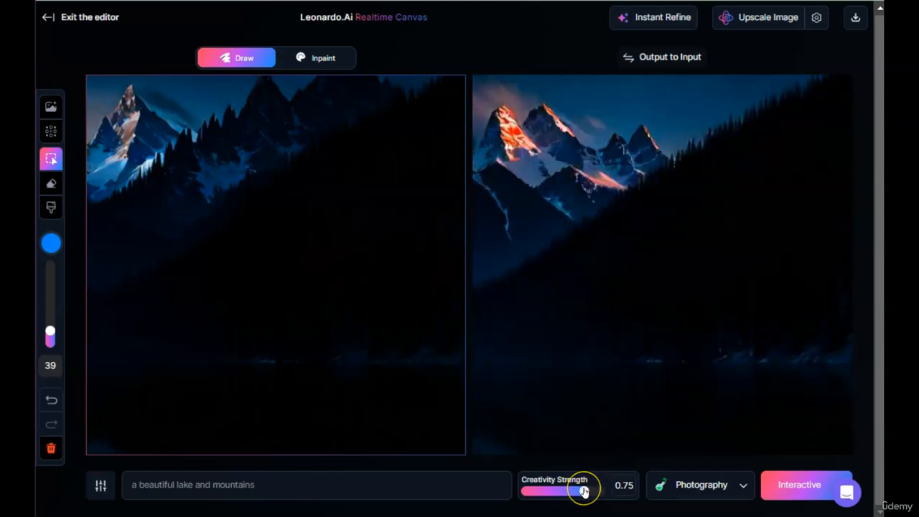
pyautogui.moveTo(584, 491); pyautogui.dragTo(522, 490)
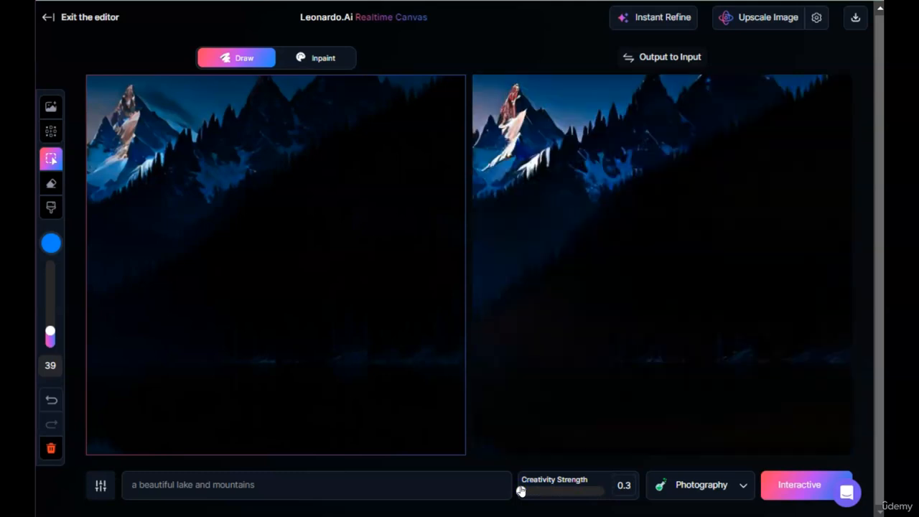
pyautogui.moveTo(521, 490); pyautogui.dragTo(617, 500)
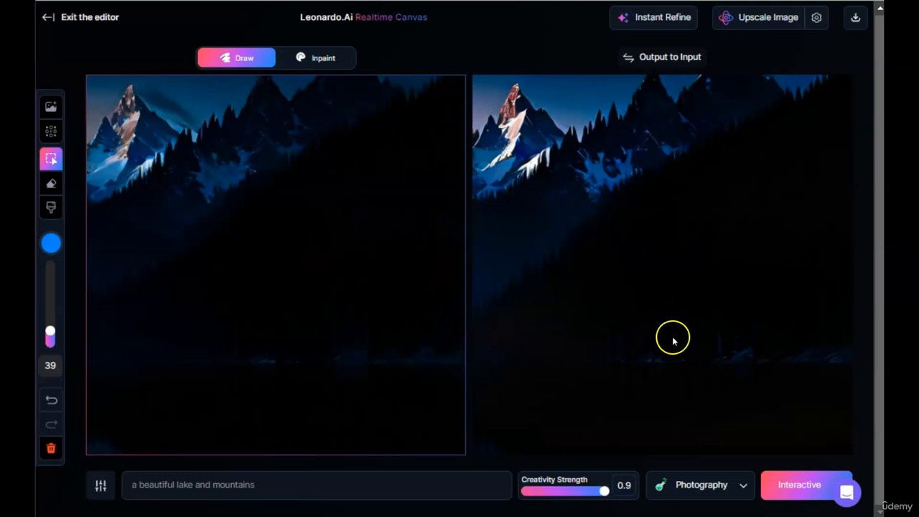
# Step: Change the image style to Cinematic
pyautogui.click(727, 486)
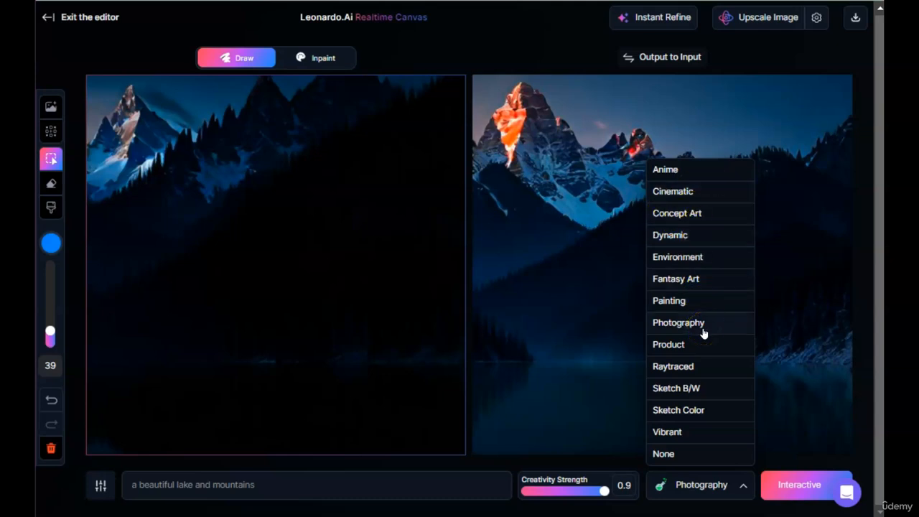
pyautogui.click(704, 194)
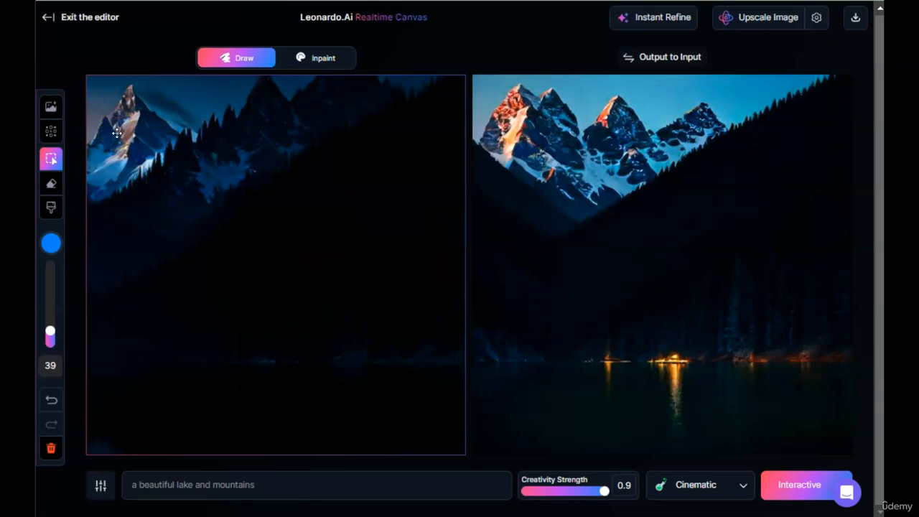
# Step: Generate an image from the prompt "cat" inside the canvas frame, place it and enlarge it slightly
pyautogui.click(51, 131)
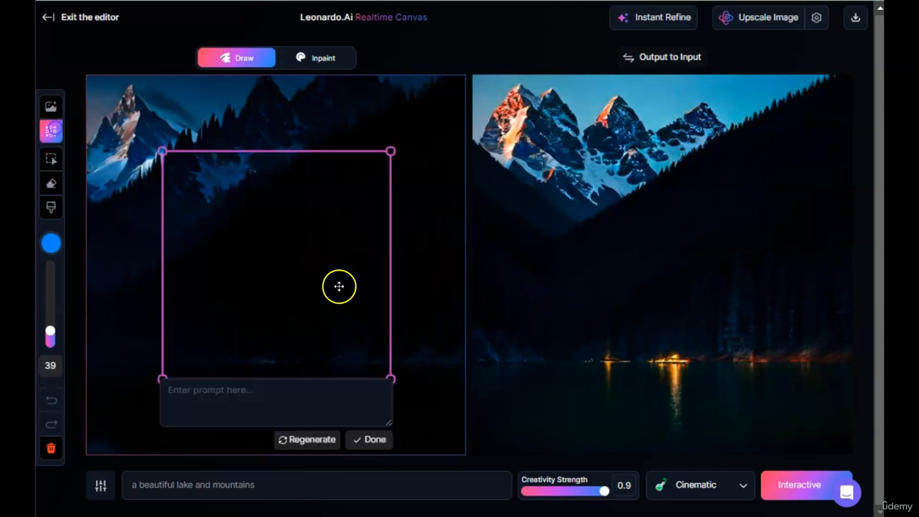
pyautogui.click(238, 390)
pyautogui.write('cat')
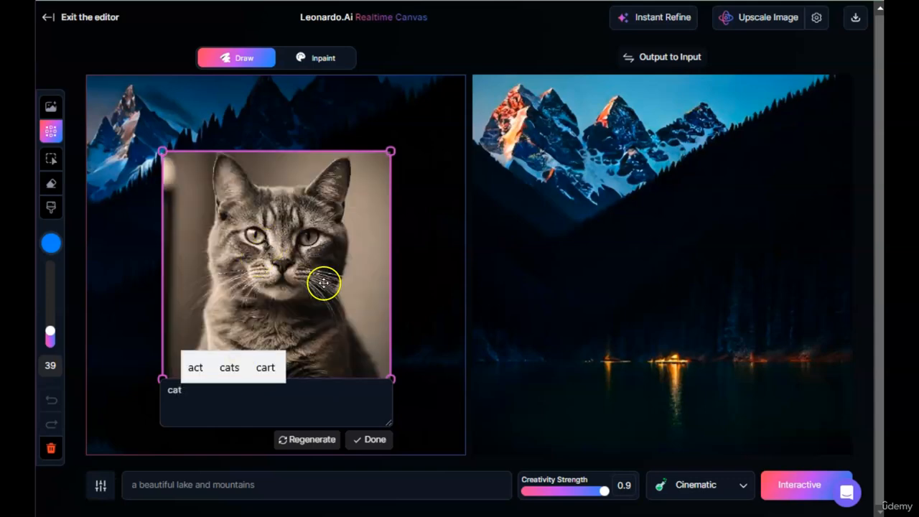
pyautogui.click(374, 440)
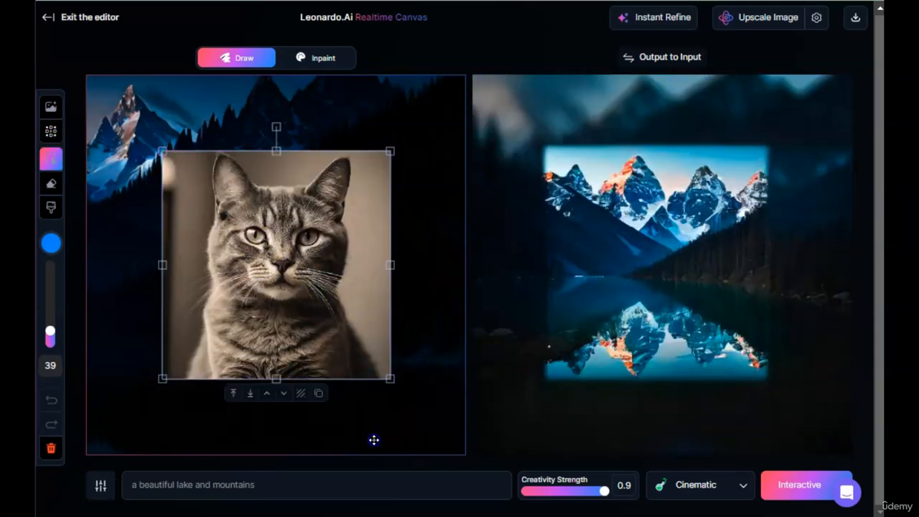
pyautogui.moveTo(390, 378)
pyautogui.mouseDown()
pyautogui.moveTo(242, 229)
pyautogui.moveTo(422, 402)
pyautogui.moveTo(401, 389)
pyautogui.mouseUp()
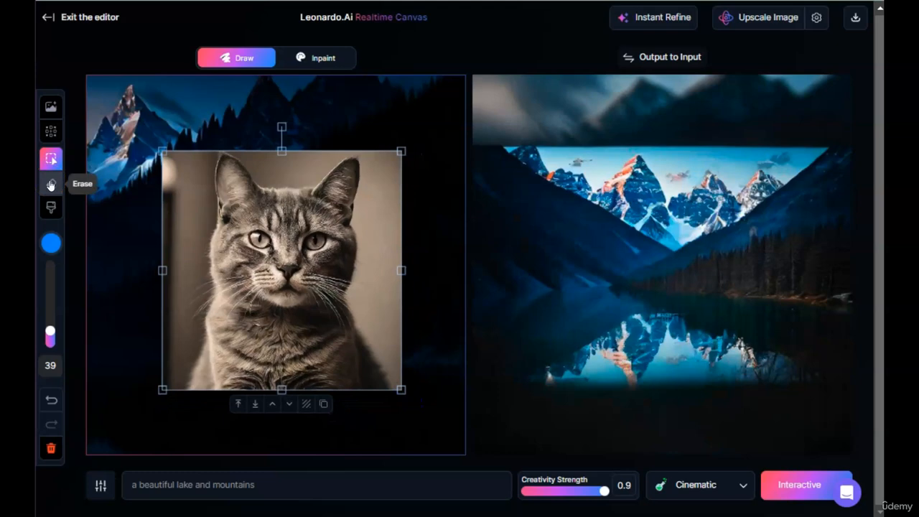
# Step: Erase strokes across the mountain beside the cat image at size 39, and switch to the brush at size 8
pyautogui.click(51, 185)
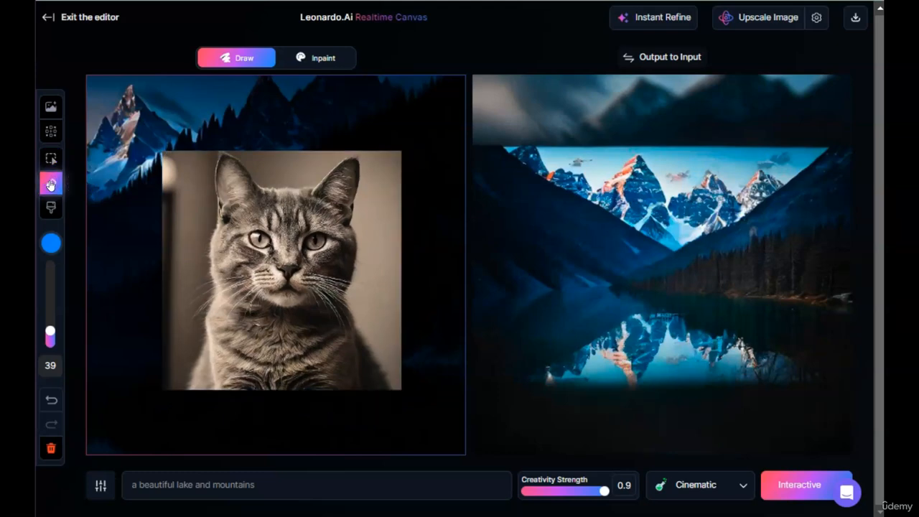
pyautogui.moveTo(123, 144)
pyautogui.mouseDown()
pyautogui.moveTo(122, 367)
pyautogui.moveTo(124, 68)
pyautogui.moveTo(119, 336)
pyautogui.moveTo(103, 165)
pyautogui.mouseUp()
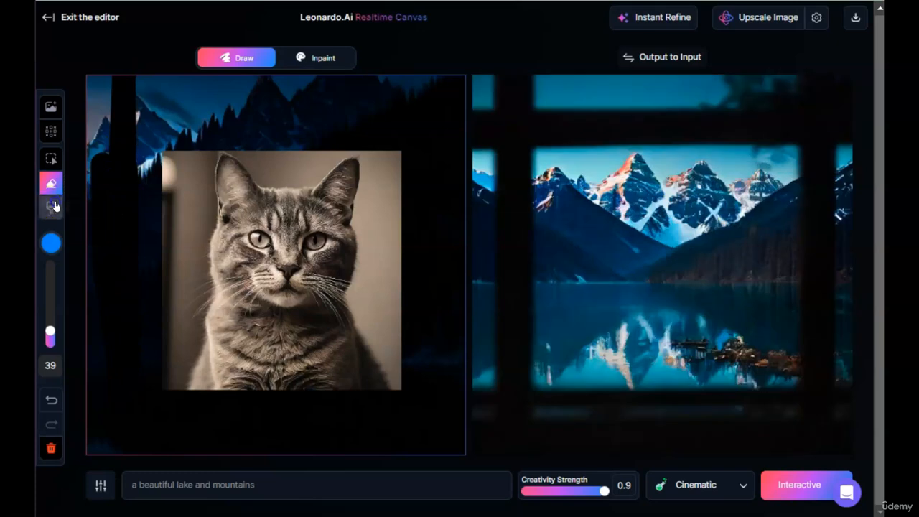
pyautogui.click(51, 206)
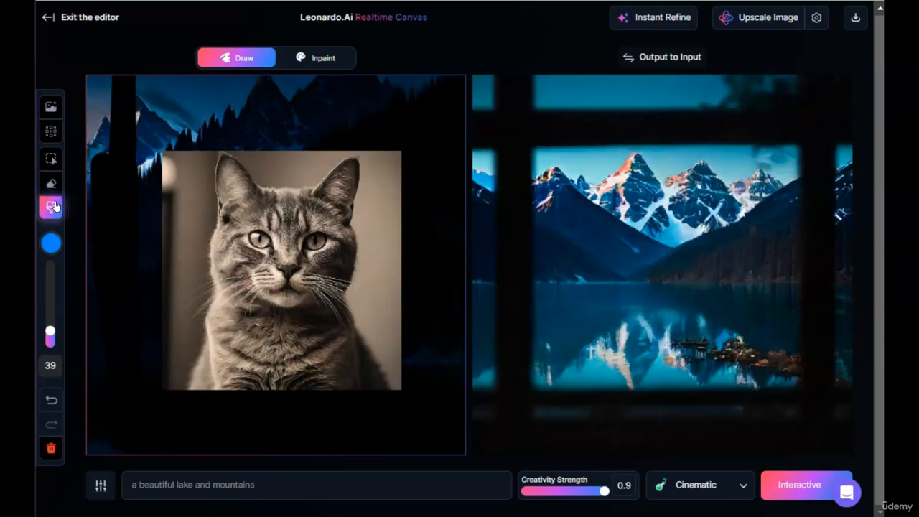
pyautogui.moveTo(49, 334)
pyautogui.mouseDown()
pyautogui.moveTo(50, 261)
pyautogui.moveTo(48, 348)
pyautogui.mouseUp()
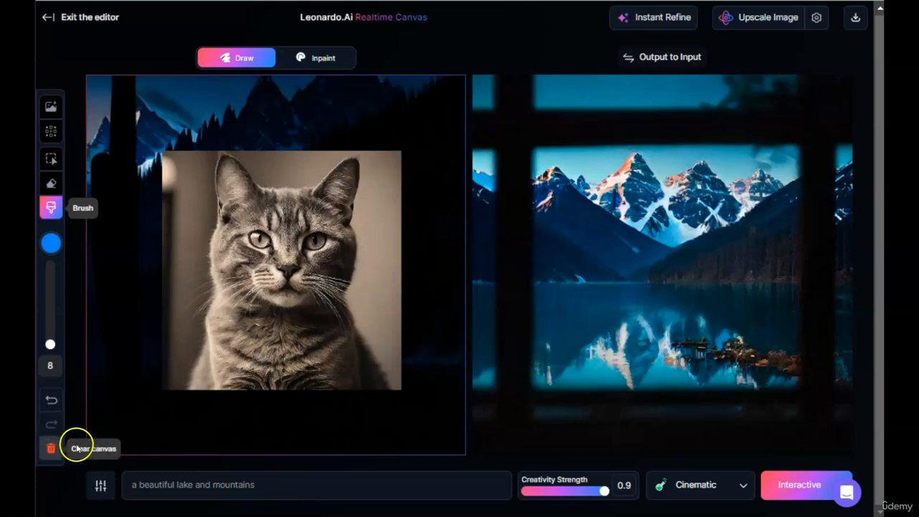
# Step: Set Guidance to 1.1 in the generation settings and highlight the seed number
pyautogui.click(106, 482)
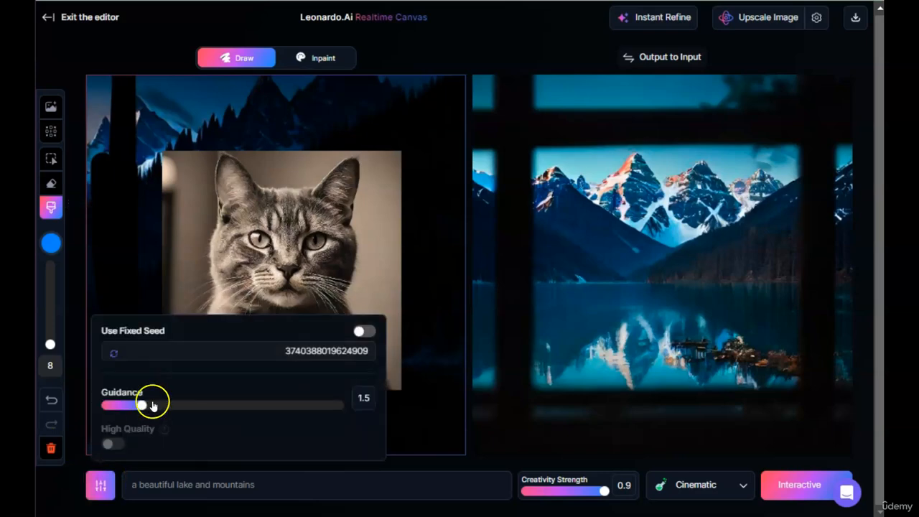
pyautogui.moveTo(140, 406); pyautogui.dragTo(108, 394)
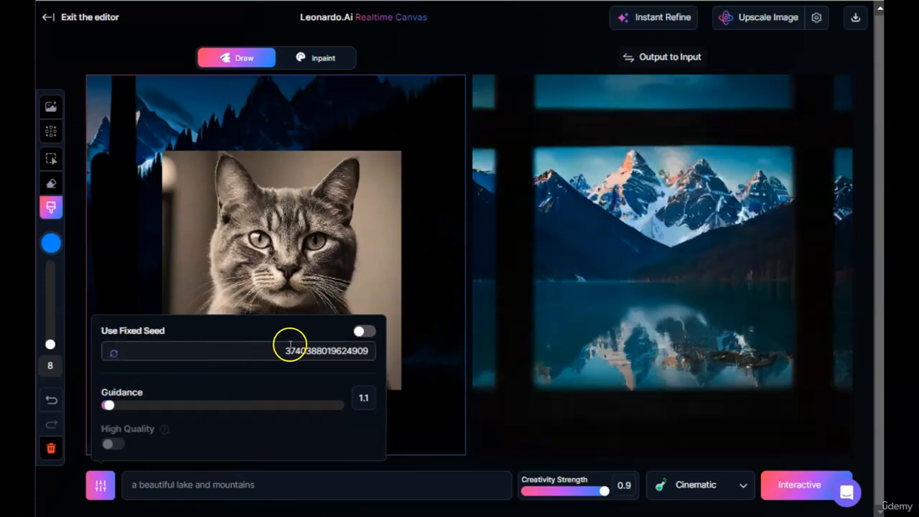
pyautogui.moveTo(284, 351); pyautogui.dragTo(378, 352)
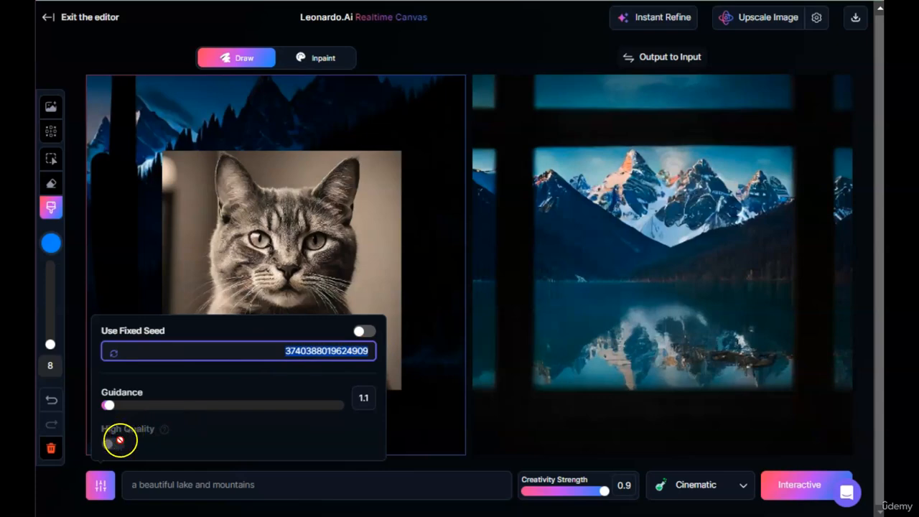
pyautogui.moveTo(166, 431)
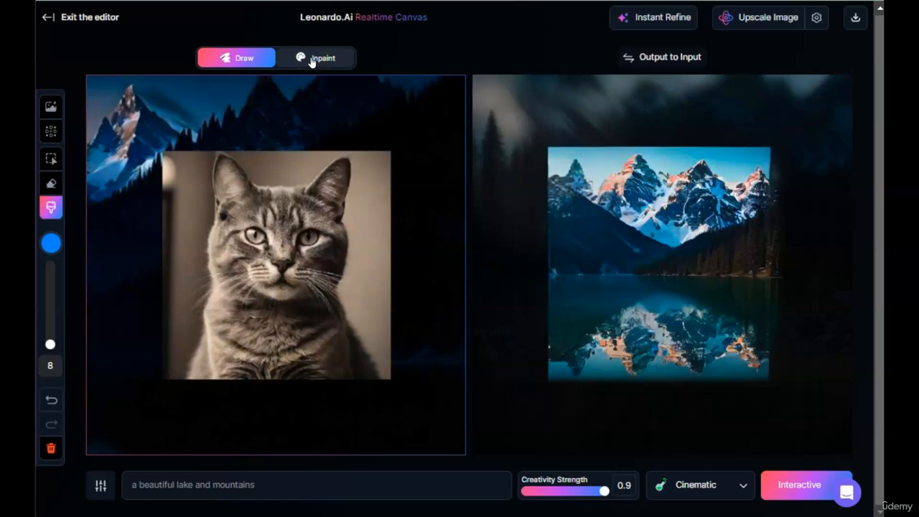
# Step: Switch to Inpaint mode, circle the cat with a blue brush stroke and highlight the inpainting prompt "bird flying"
pyautogui.click(312, 61)
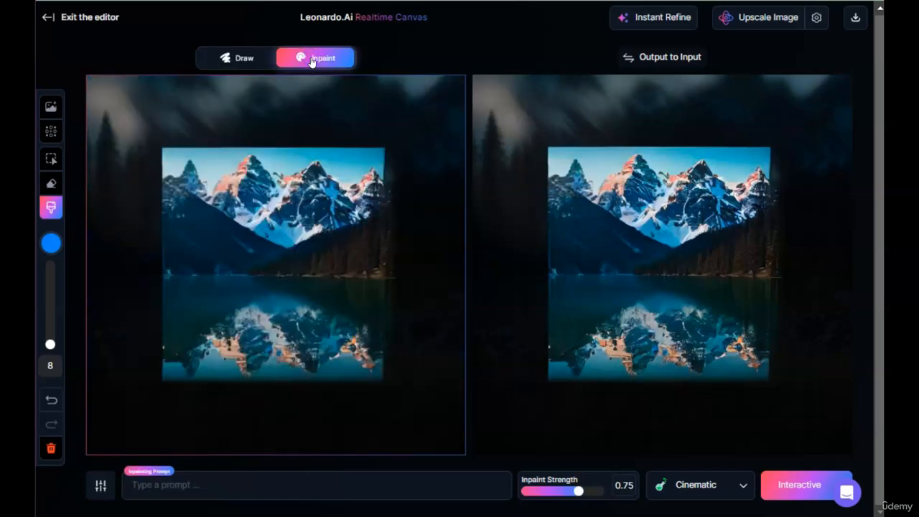
pyautogui.click(326, 58)
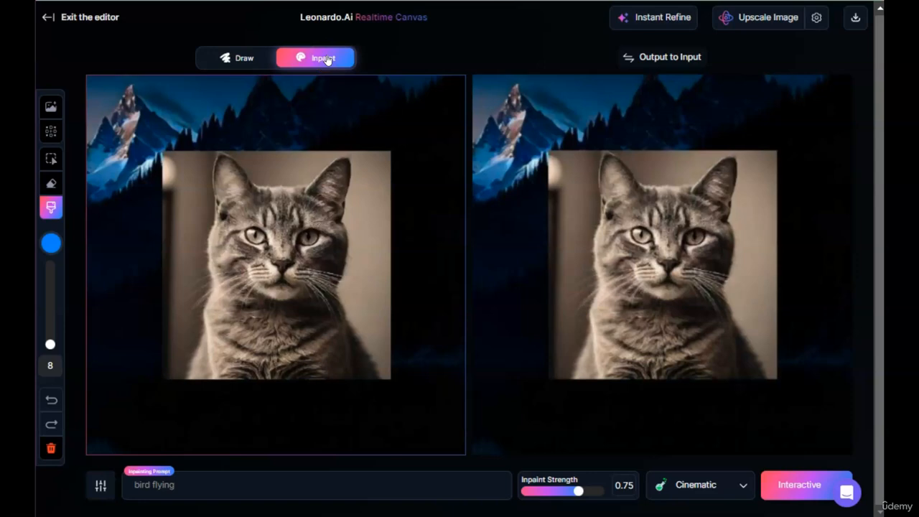
pyautogui.moveTo(306, 115)
pyautogui.mouseDown()
pyautogui.moveTo(193, 147)
pyautogui.moveTo(146, 260)
pyautogui.moveTo(214, 361)
pyautogui.moveTo(331, 368)
pyautogui.moveTo(423, 242)
pyautogui.moveTo(373, 152)
pyautogui.moveTo(305, 118)
pyautogui.mouseUp()
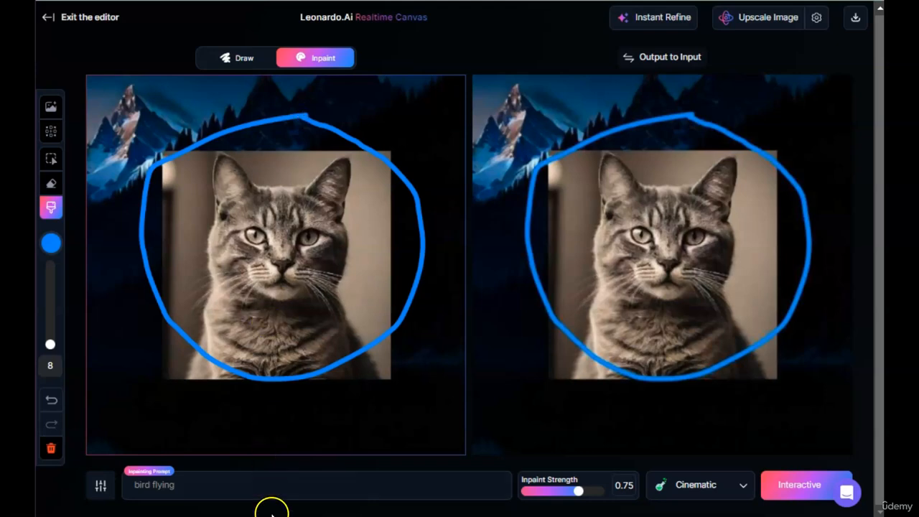
pyautogui.moveTo(240, 488); pyautogui.dragTo(135, 471)
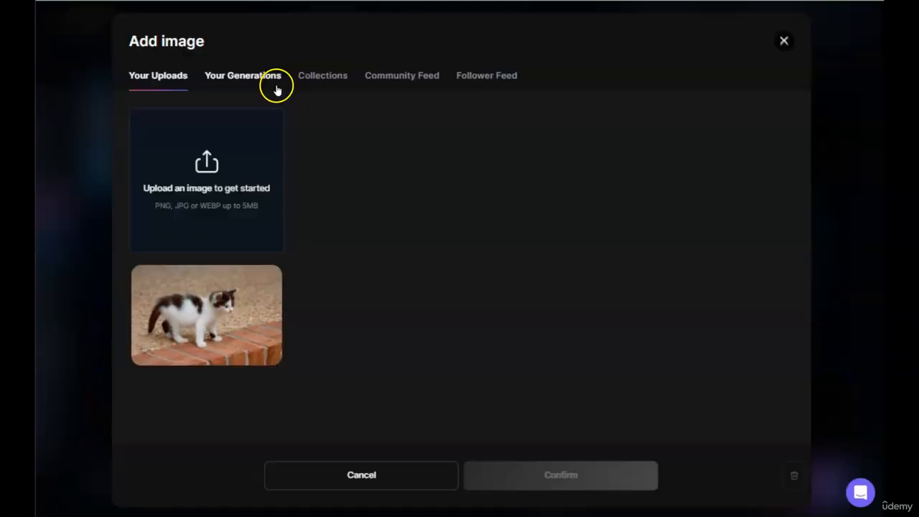
# Step: Add the uploaded photo of the black-and-white kitten to the canvas and scale it down
pyautogui.click(235, 308)
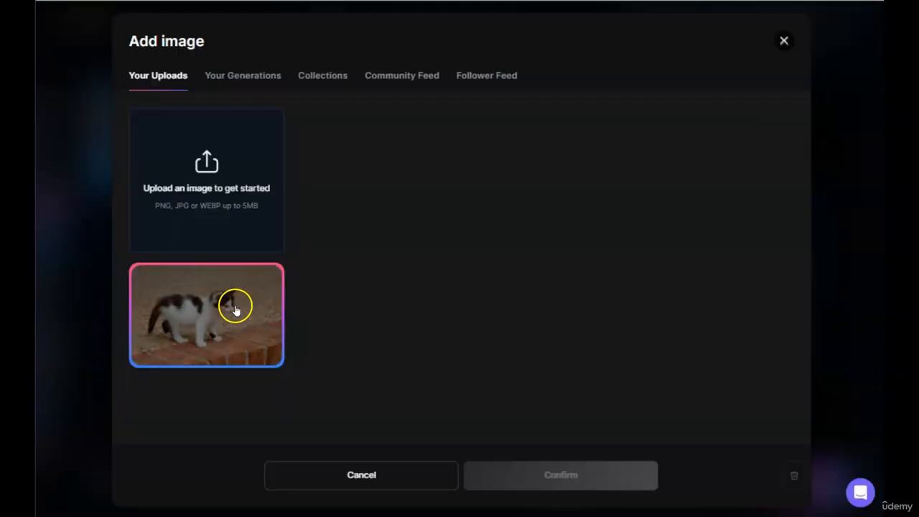
pyautogui.click(236, 309)
pyautogui.click(563, 474)
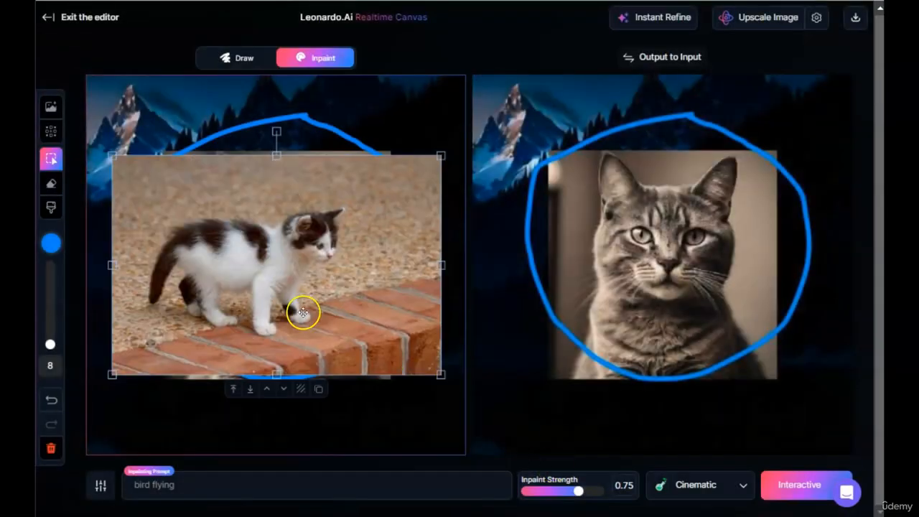
pyautogui.moveTo(440, 374); pyautogui.dragTo(388, 340)
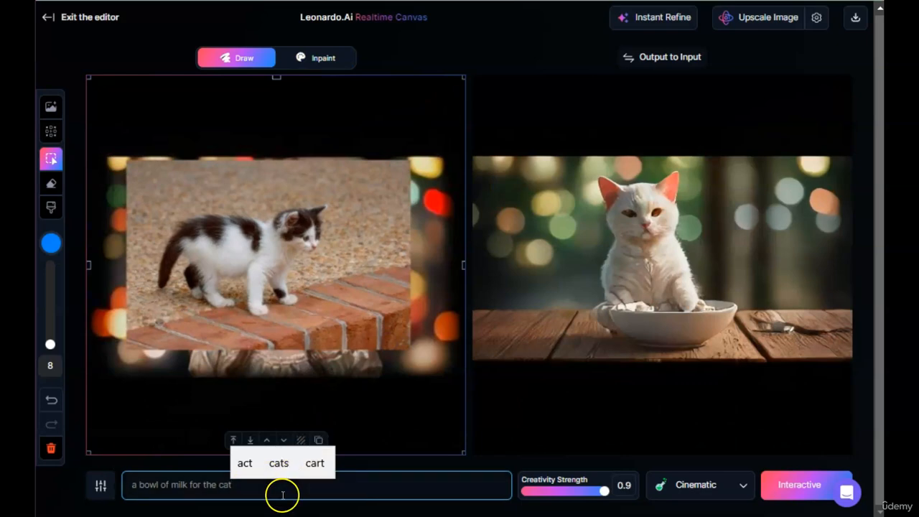
# Step: Send the generated image of the white cat with a bowl to the drawing canvas and set the brush size to 100
pyautogui.moveTo(244, 485); pyautogui.dragTo(128, 482)
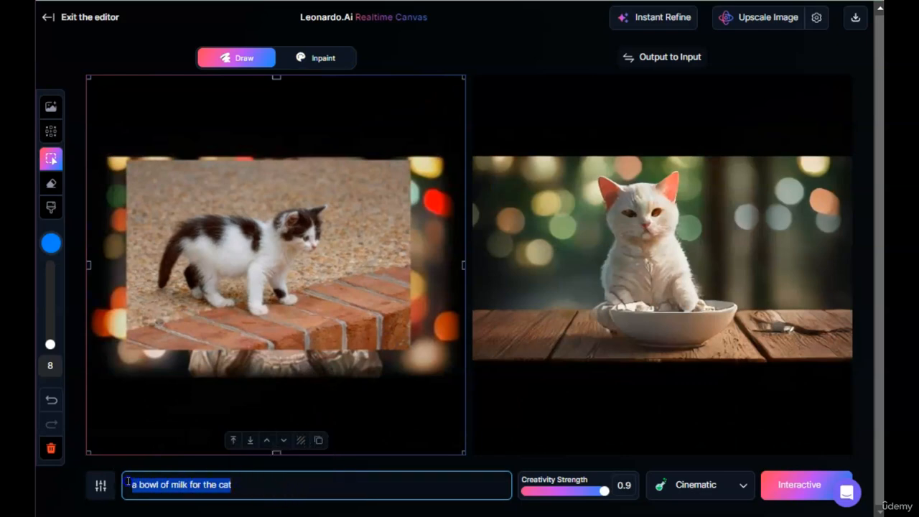
pyautogui.click(614, 198)
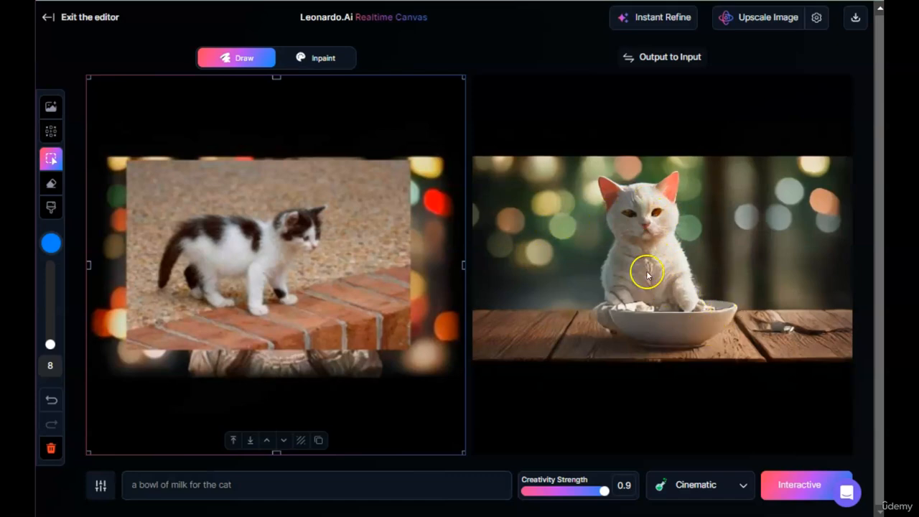
pyautogui.click(674, 53)
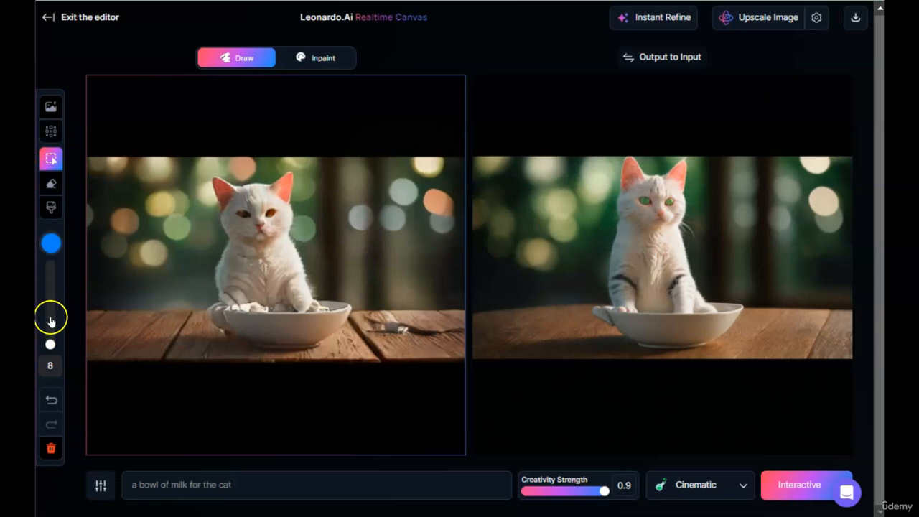
pyautogui.moveTo(49, 334)
pyautogui.mouseDown()
pyautogui.moveTo(50, 287)
pyautogui.moveTo(50, 304)
pyautogui.mouseUp()
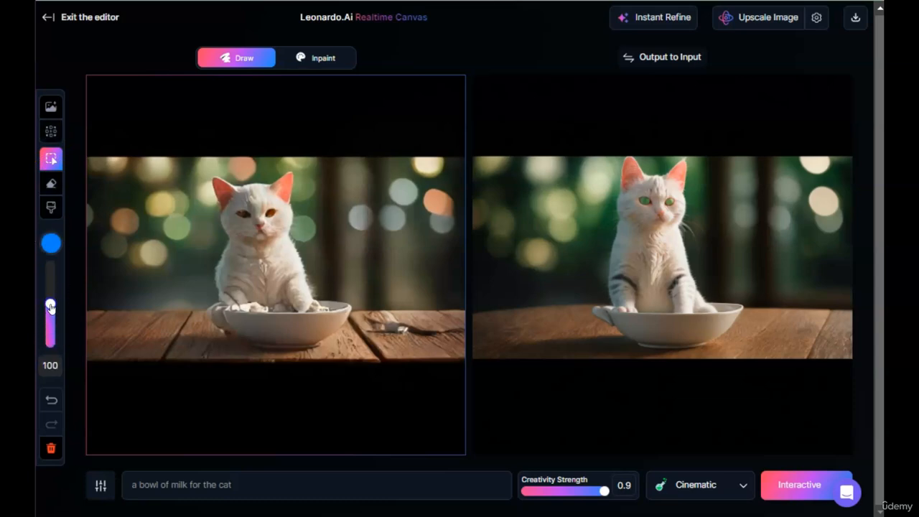
# Step: Shift the image of the white cat slightly upward on the drawing canvas and highlight the prompt "a bowl of milk for the cat"
pyautogui.click(134, 271)
pyautogui.moveTo(134, 271)
pyautogui.mouseDown()
pyautogui.moveTo(308, 299)
pyautogui.moveTo(158, 267)
pyautogui.moveTo(156, 239)
pyautogui.moveTo(135, 257)
pyautogui.mouseUp()
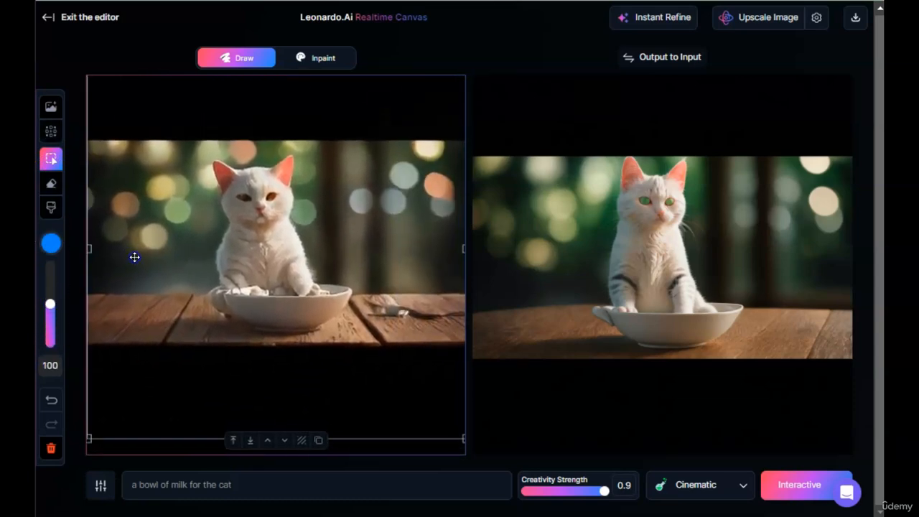
pyautogui.tripleClick(237, 489)
pyautogui.moveTo(248, 486); pyautogui.dragTo(192, 478)
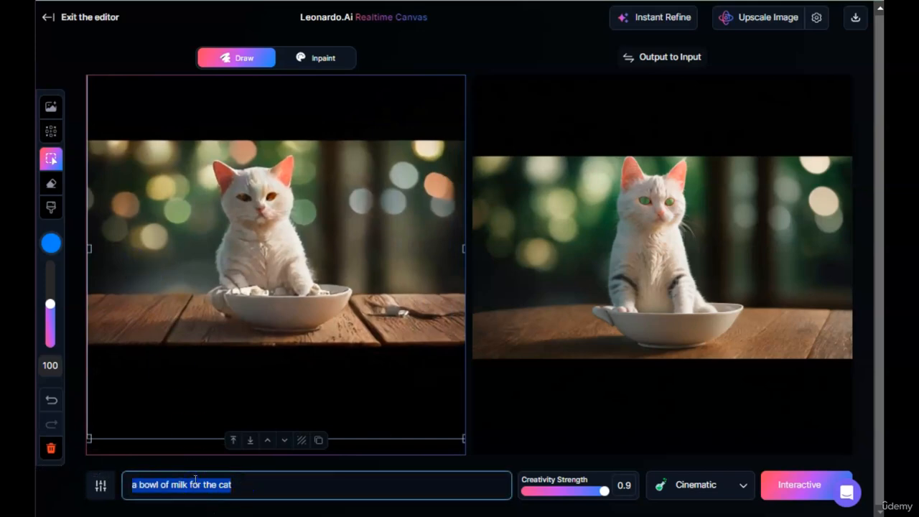
pyautogui.click(250, 486)
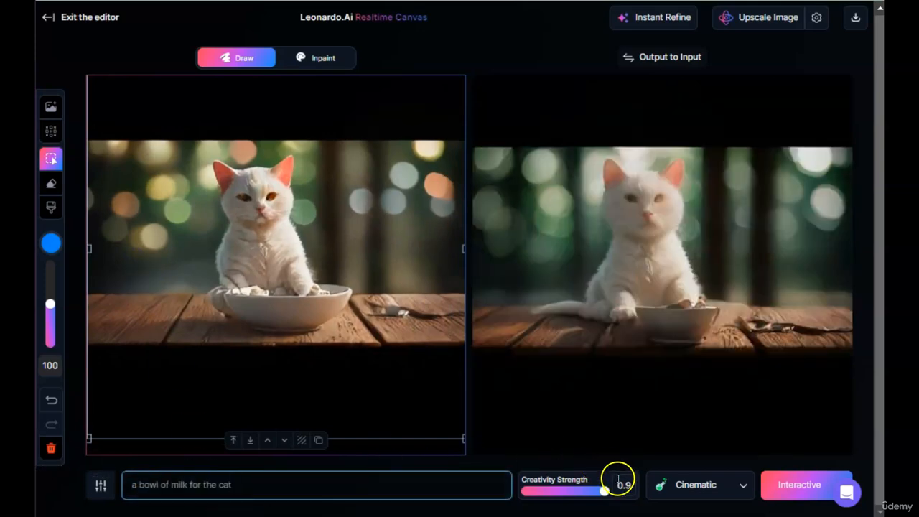
# Step: Set Creativity Strength to 0.51 and look through the available styles, keeping Cinematic
pyautogui.moveTo(605, 491); pyautogui.dragTo(551, 491)
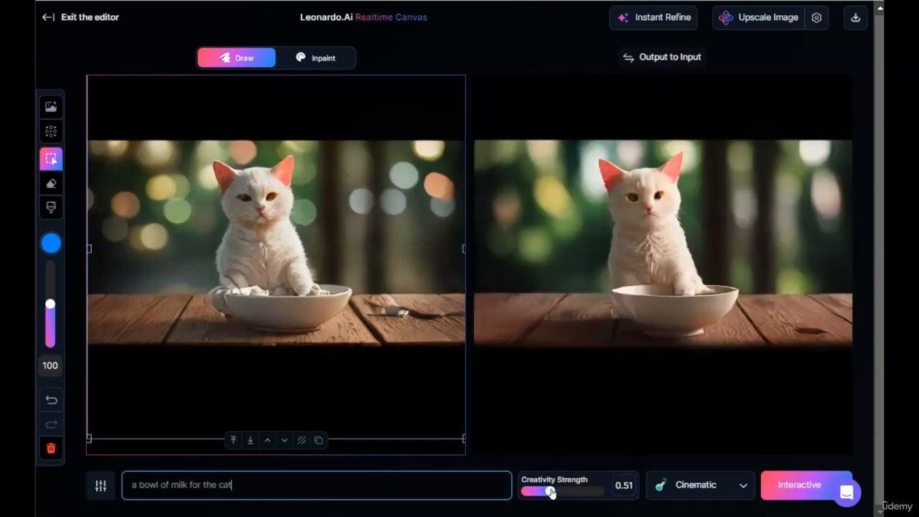
pyautogui.click(722, 486)
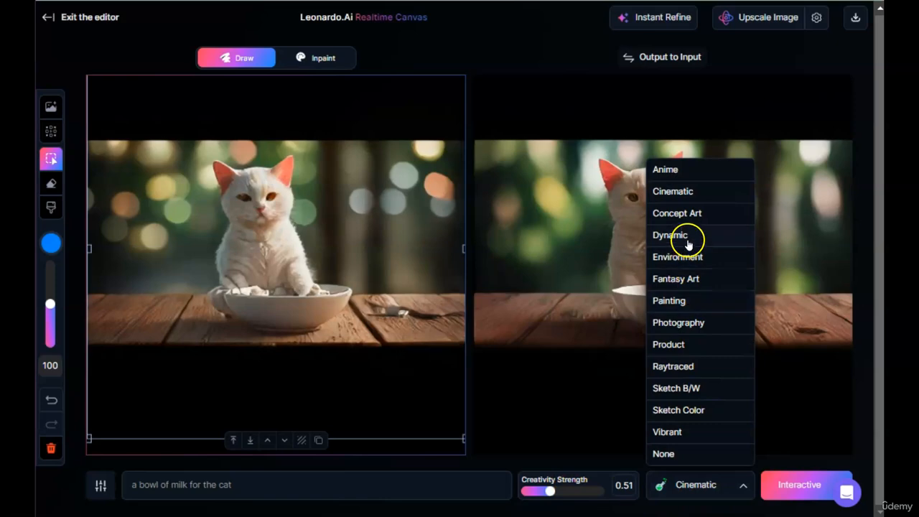
pyautogui.click(757, 101)
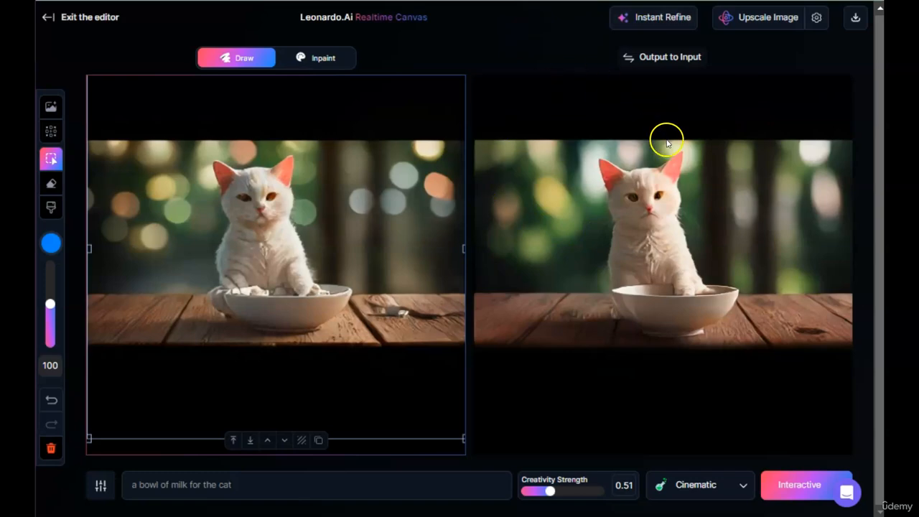
# Step: Switch the canvas to Inpaint mode for the generated image of the cat with the bowl
pyautogui.click(314, 58)
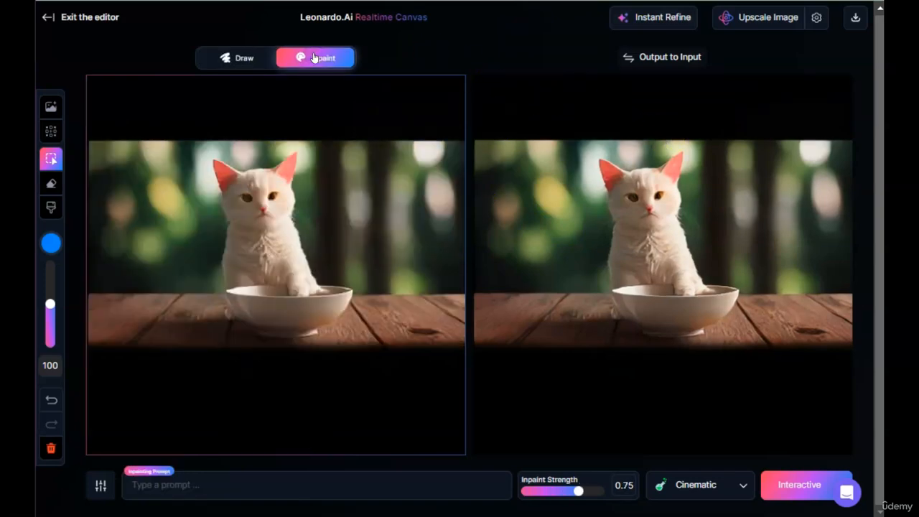